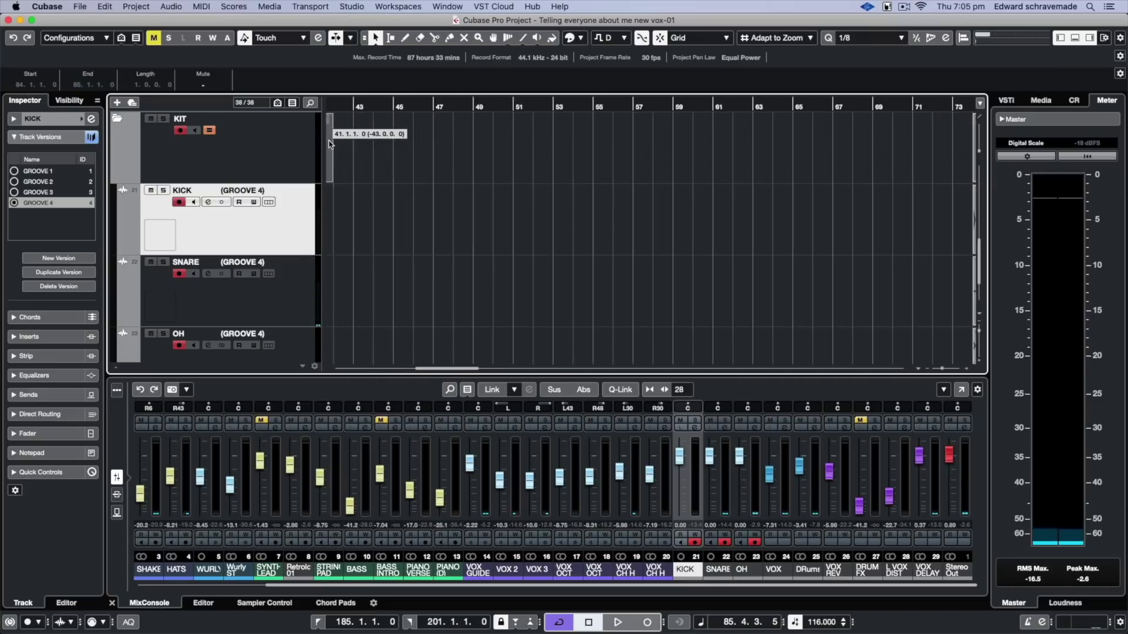
- Start playback, repeat the one-bar KIT part from bar 2 to bar 9, and move its first part to 9.4.1
key(space)
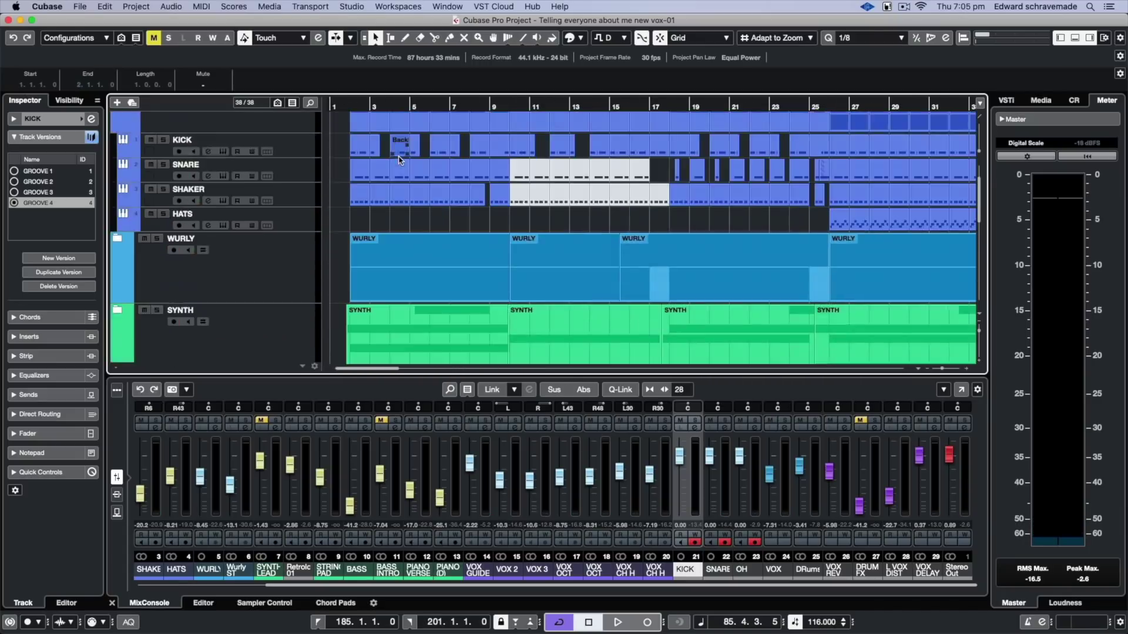
drag(387, 258, 805, 256)
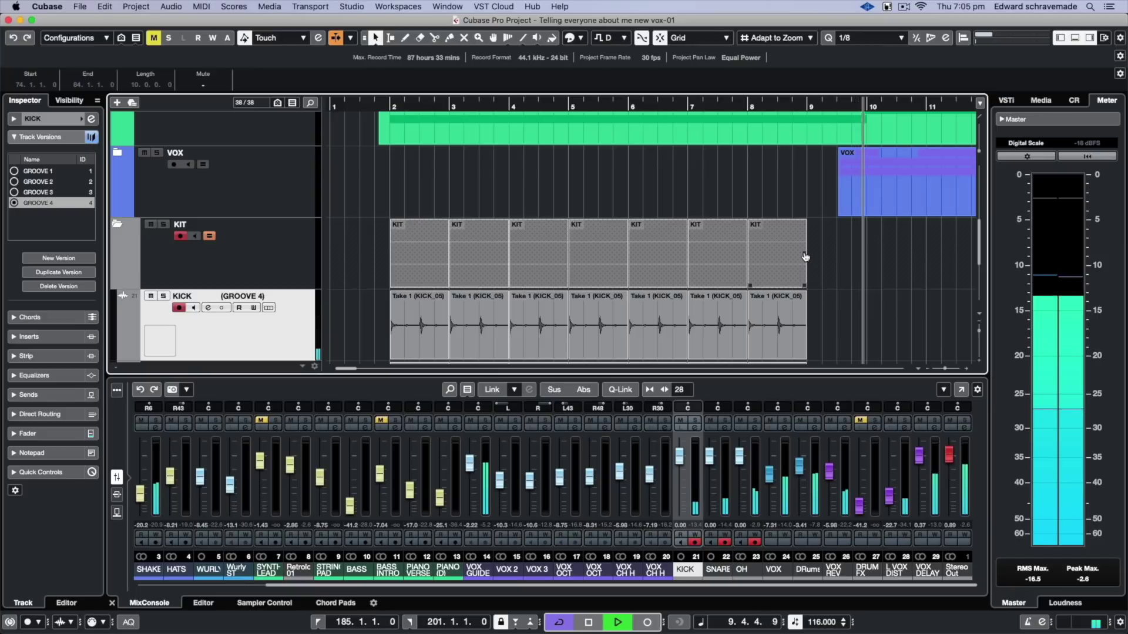
drag(425, 246, 880, 251)
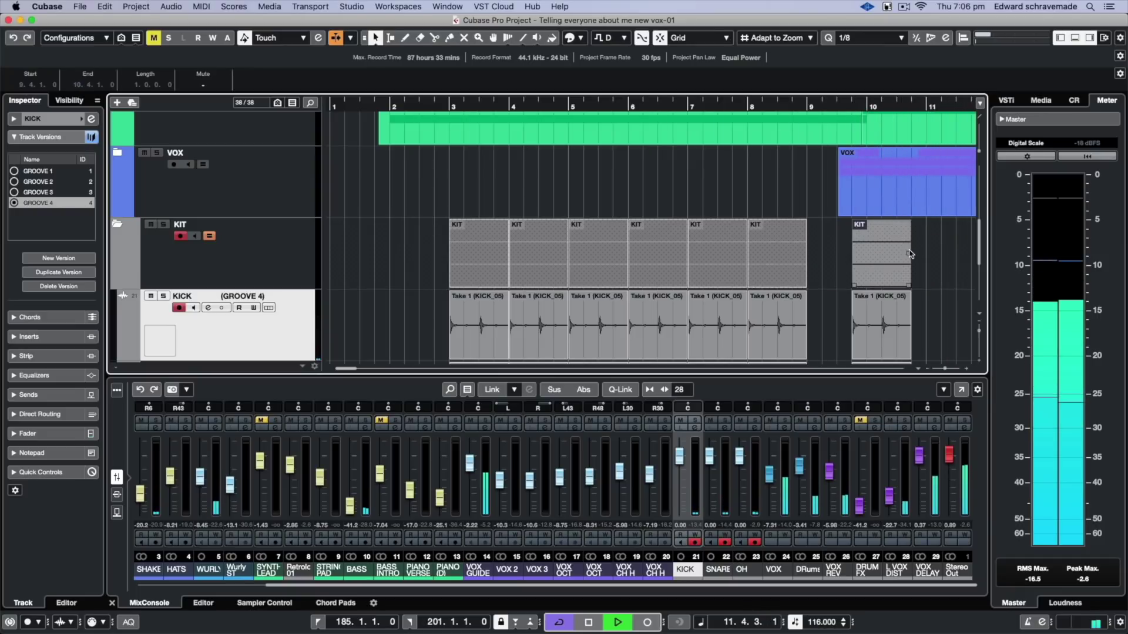
- Repeat the moved one-bar KIT part from 9.4.1 up to 17.4.1
scroll(764, 252, right, 10)
scroll(587, 258, down, 3)
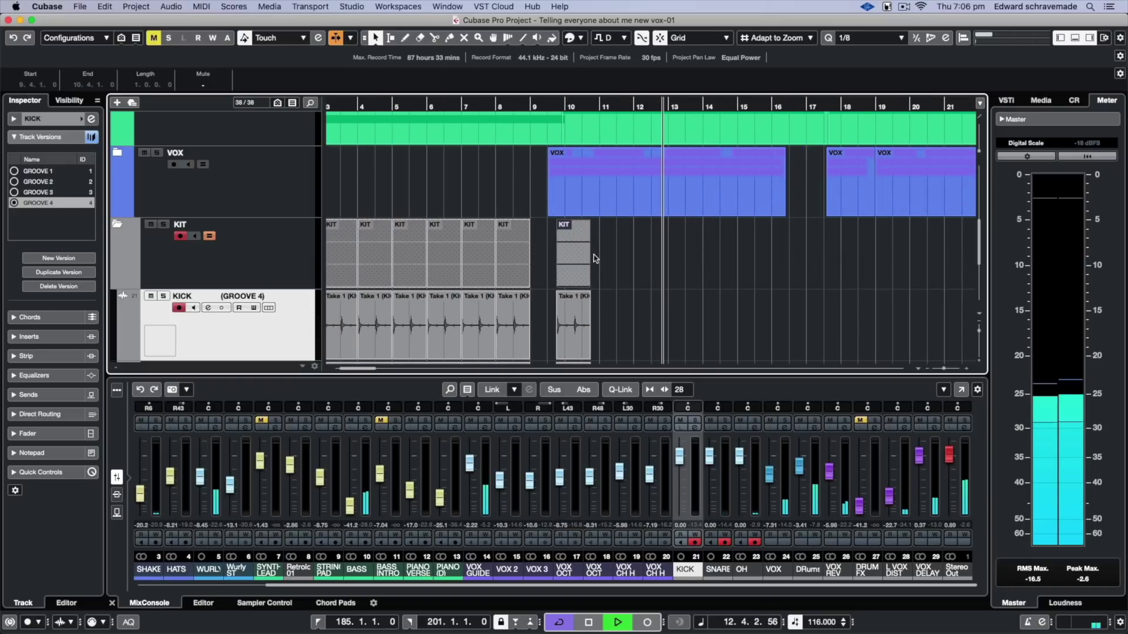
drag(589, 254, 812, 257)
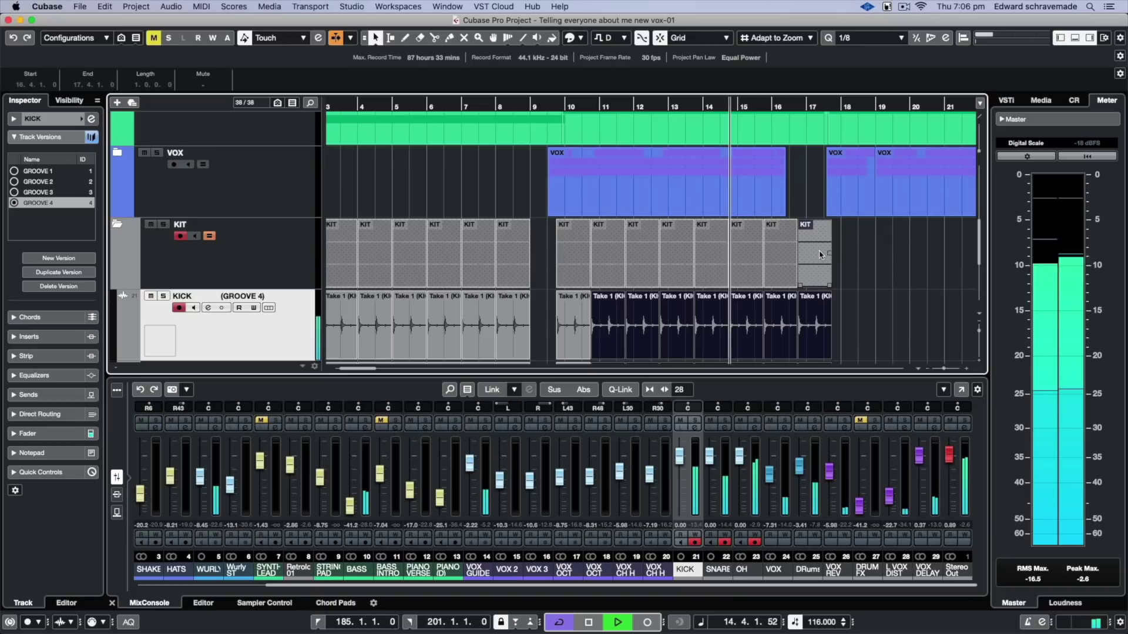
- Shift the repeated KIT parts so they start at bar 10, and mute them
scroll(590, 251, up, 2)
scroll(520, 246, up, 3)
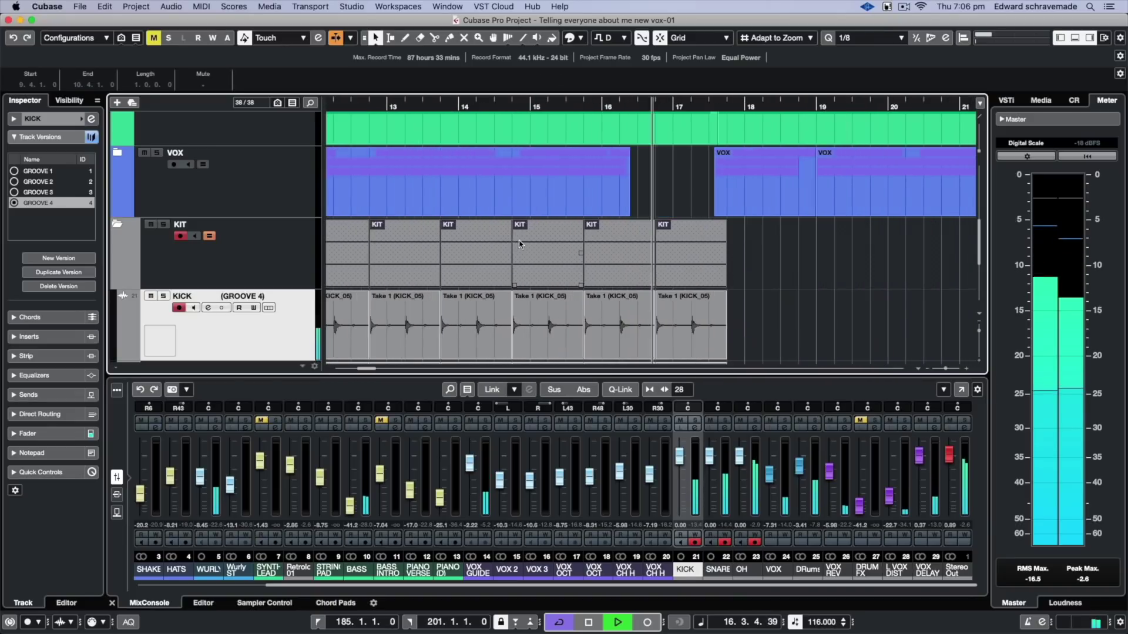
scroll(519, 244, down, 8)
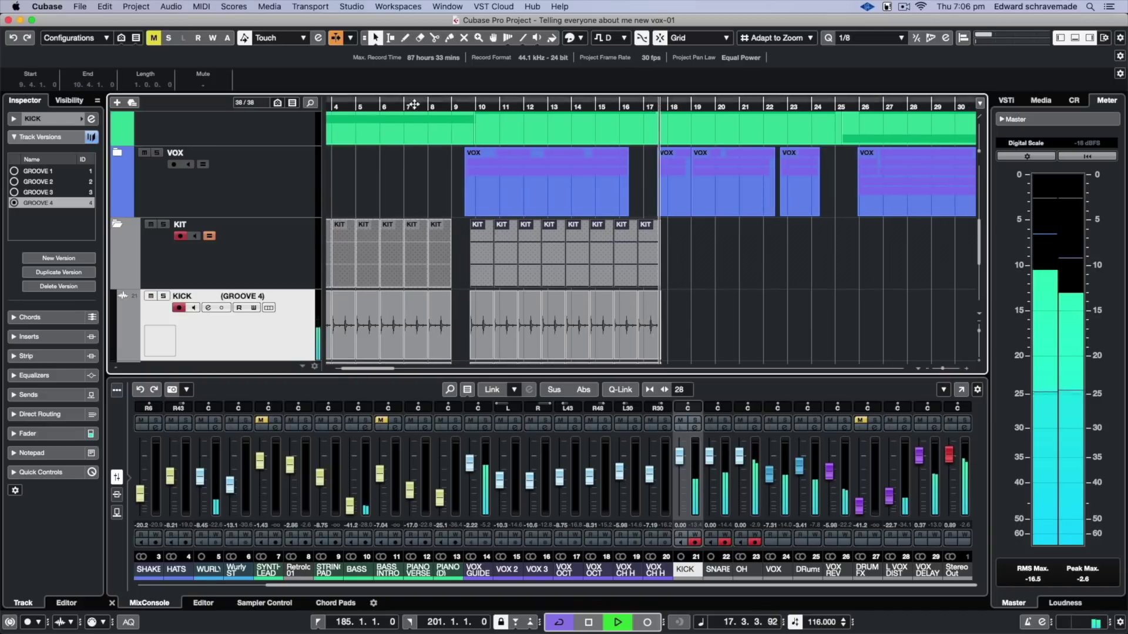
scroll(675, 256, down, 1)
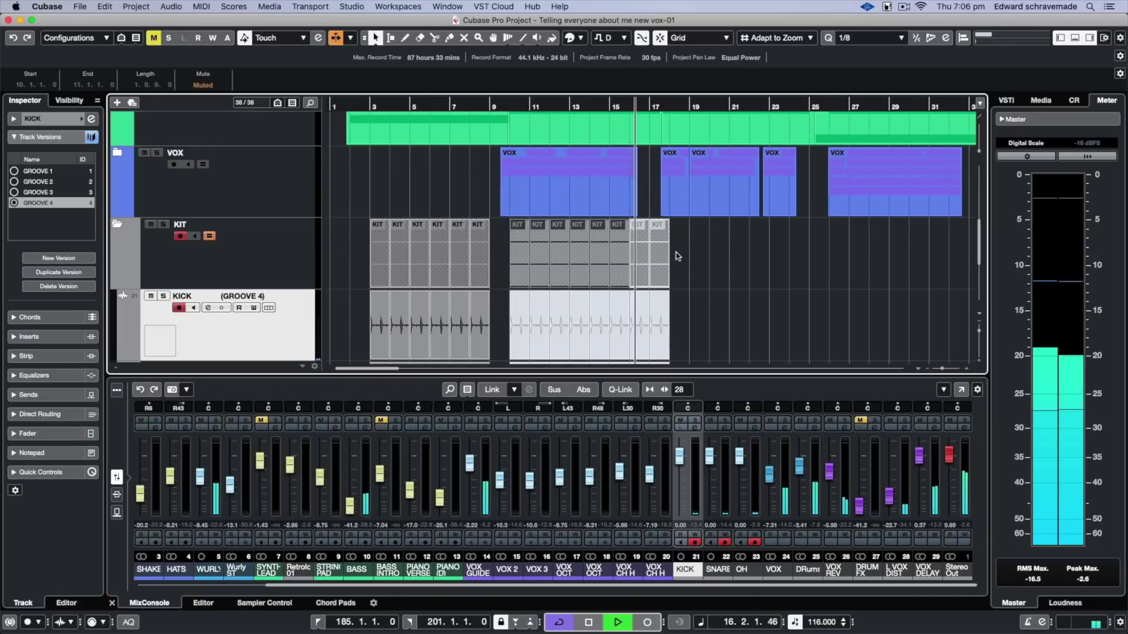
- Unmute the last two KIT parts, in bars 16 and 17, with the Mute tool
right_click(712, 245)
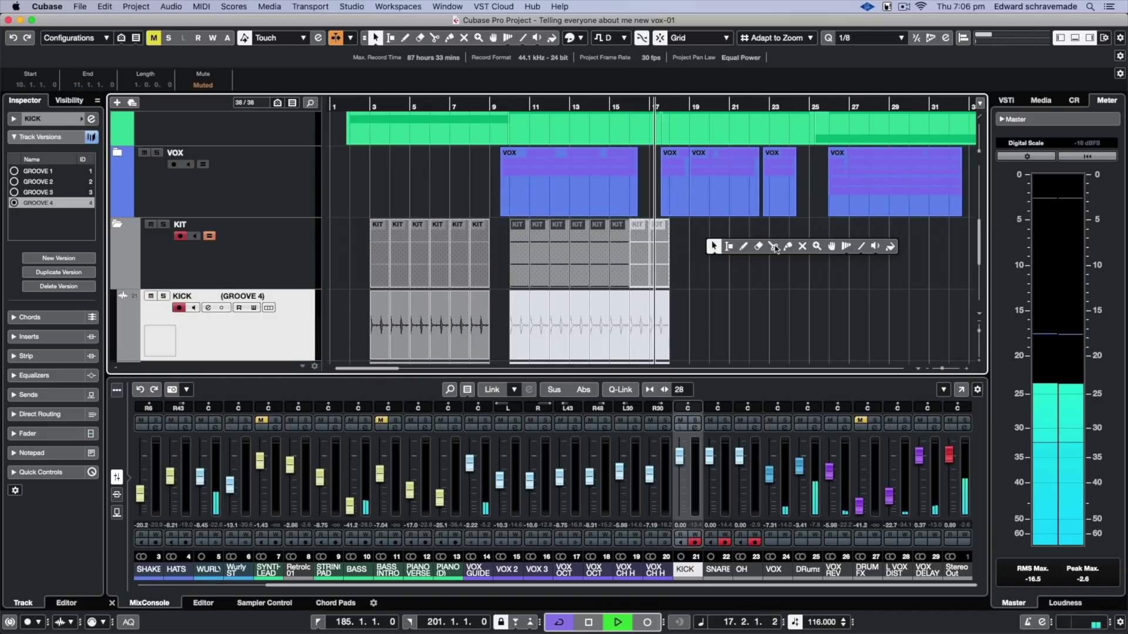
click(660, 243)
click(660, 243)
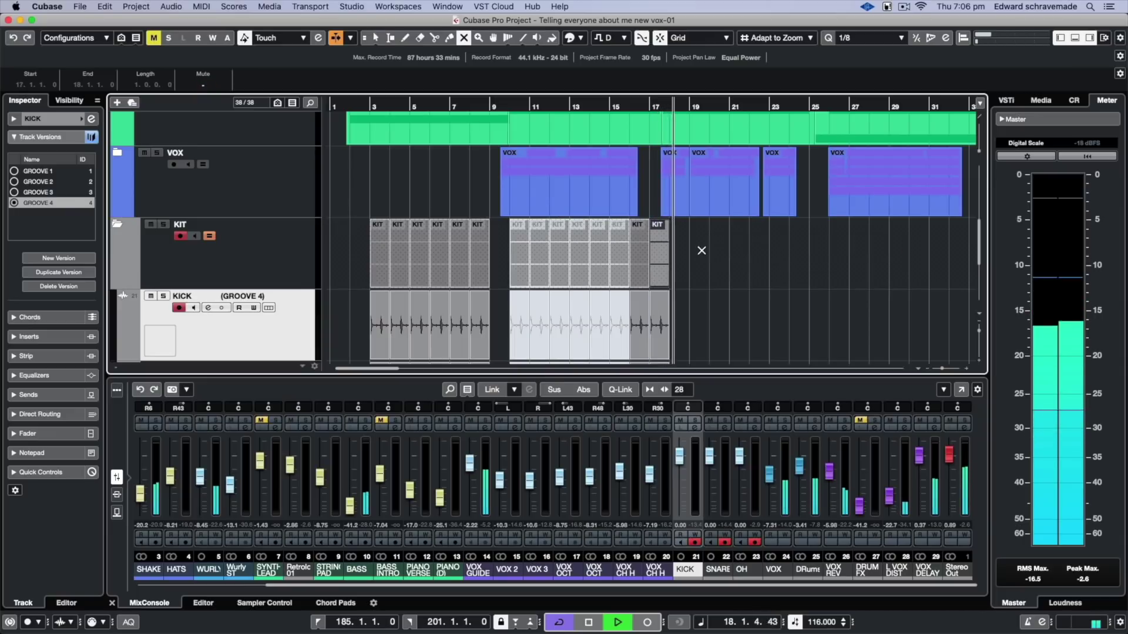
drag(506, 241, 541, 245)
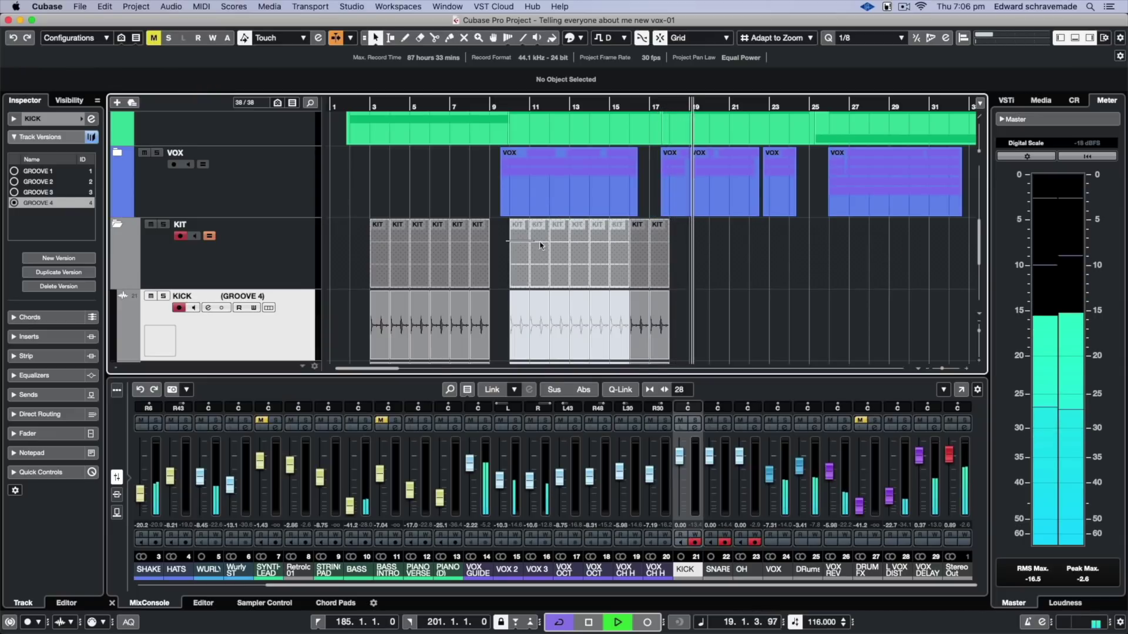
drag(657, 246, 657, 247)
click(689, 248)
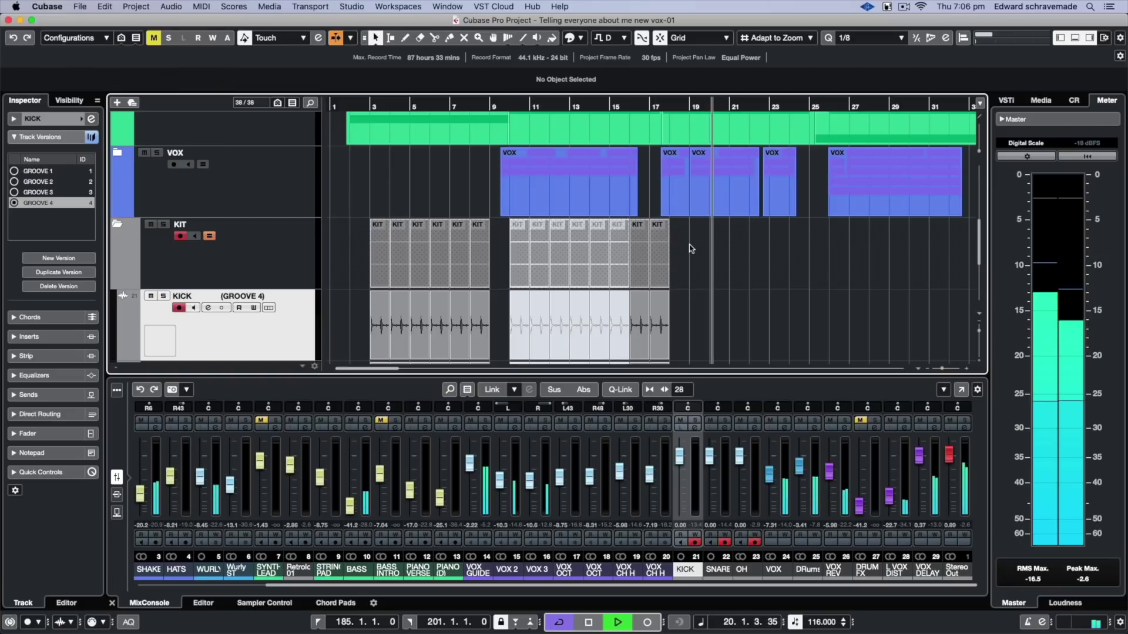
- Mute the KIT parts in bars 16 and 17 again and return to the Object Selection tool
right_click(690, 247)
click(780, 247)
drag(638, 244, 659, 246)
right_click(696, 247)
click(702, 249)
- Duplicate the eight muted KIT parts from bar 10 to bar 18 and delete the surplus copy in bar 25
drag(526, 253, 683, 242)
click(824, 249)
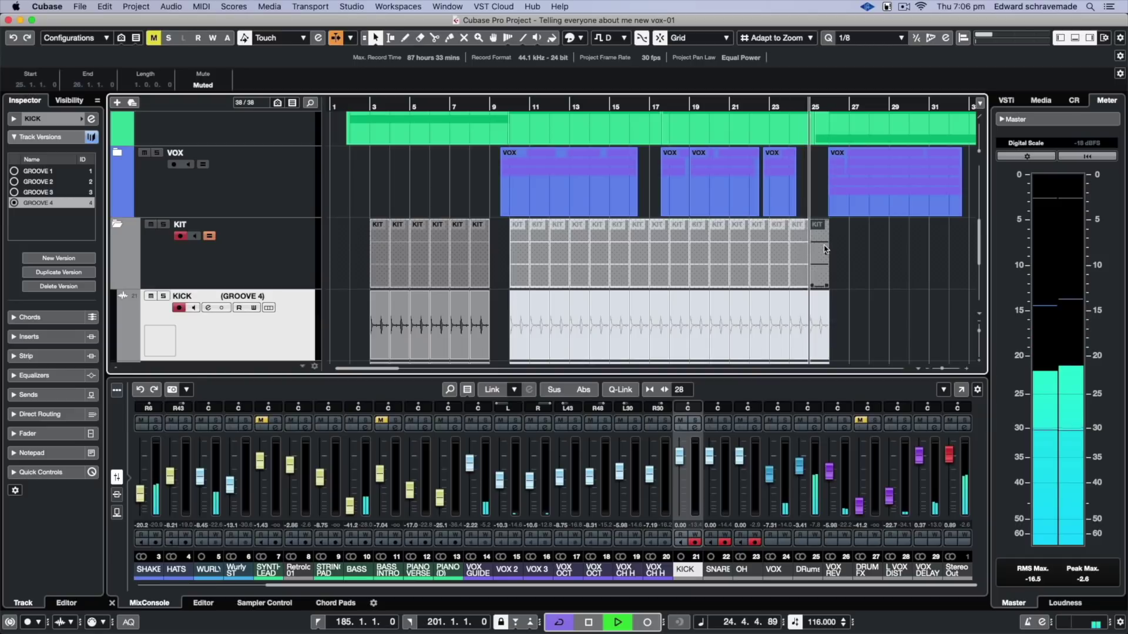
key(Delete)
- Unmute the KIT parts from bar 18 through bar 24 with the Mute tool, and switch back to Object Selection
right_click(829, 246)
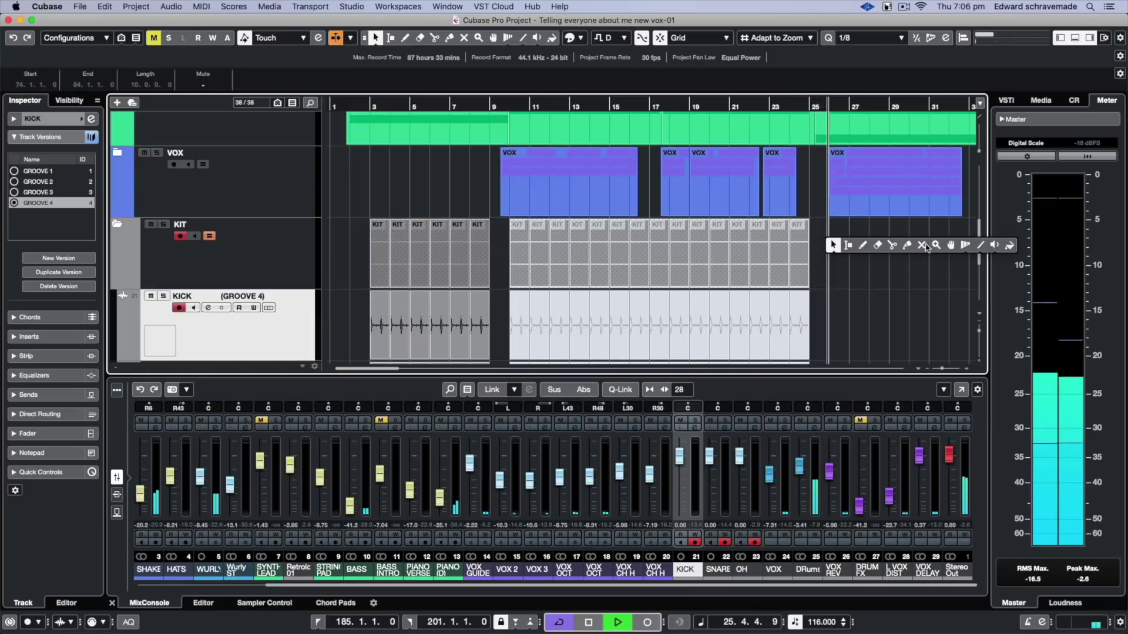
click(926, 247)
drag(838, 245, 675, 242)
key(l)
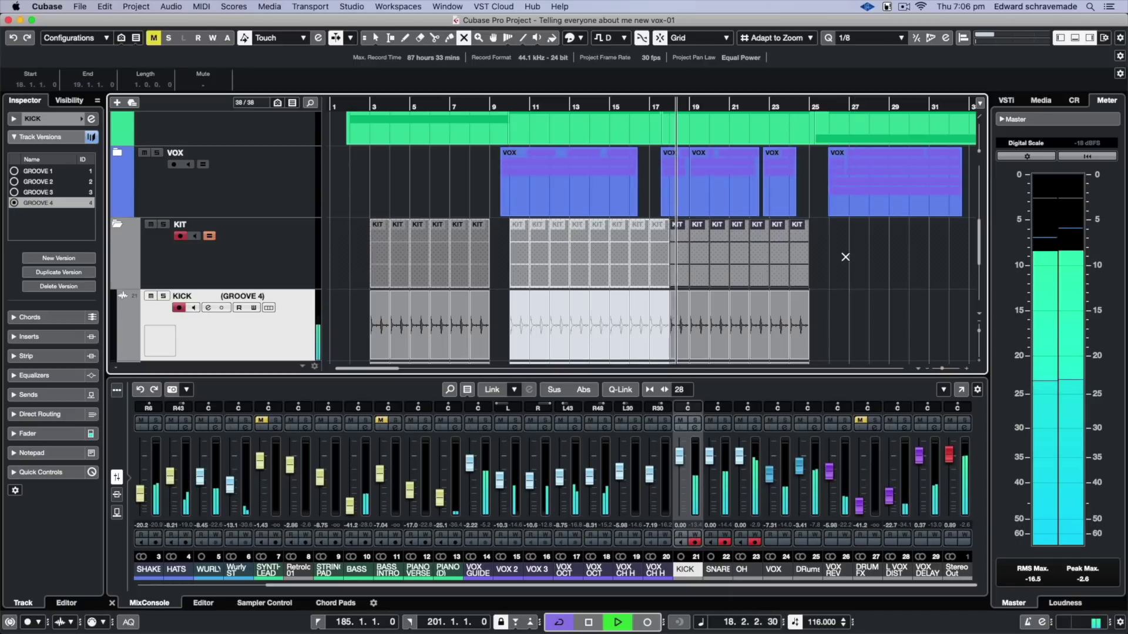
key(1)
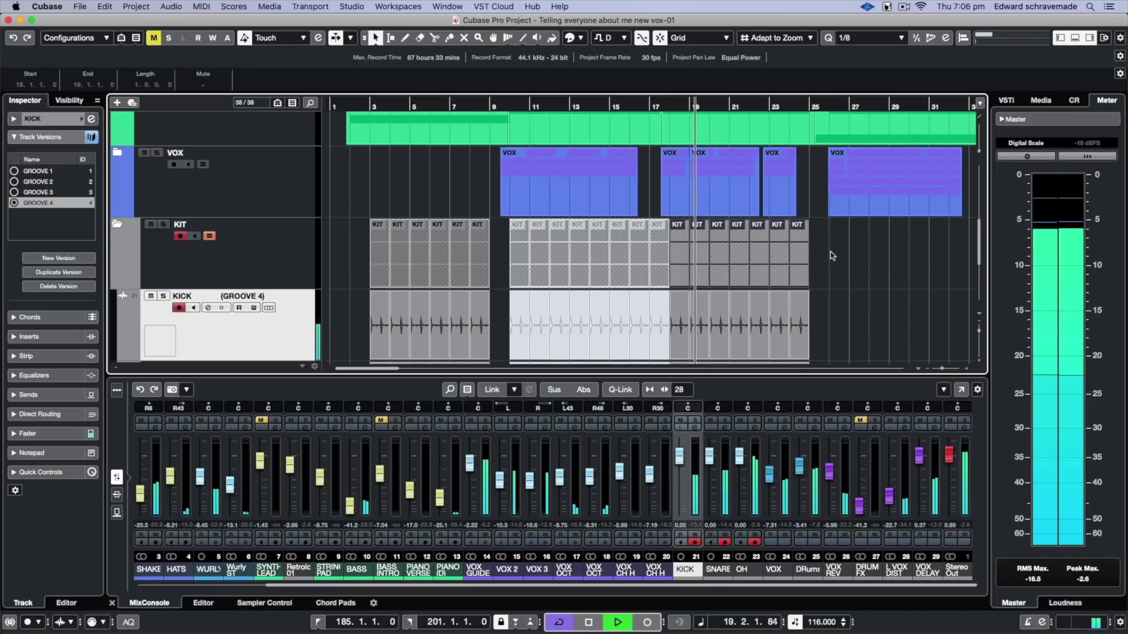
- Lower the SNARE channel level to about -2.93 dB and the OH channel to about -7.31 dB
drag(709, 462, 709, 469)
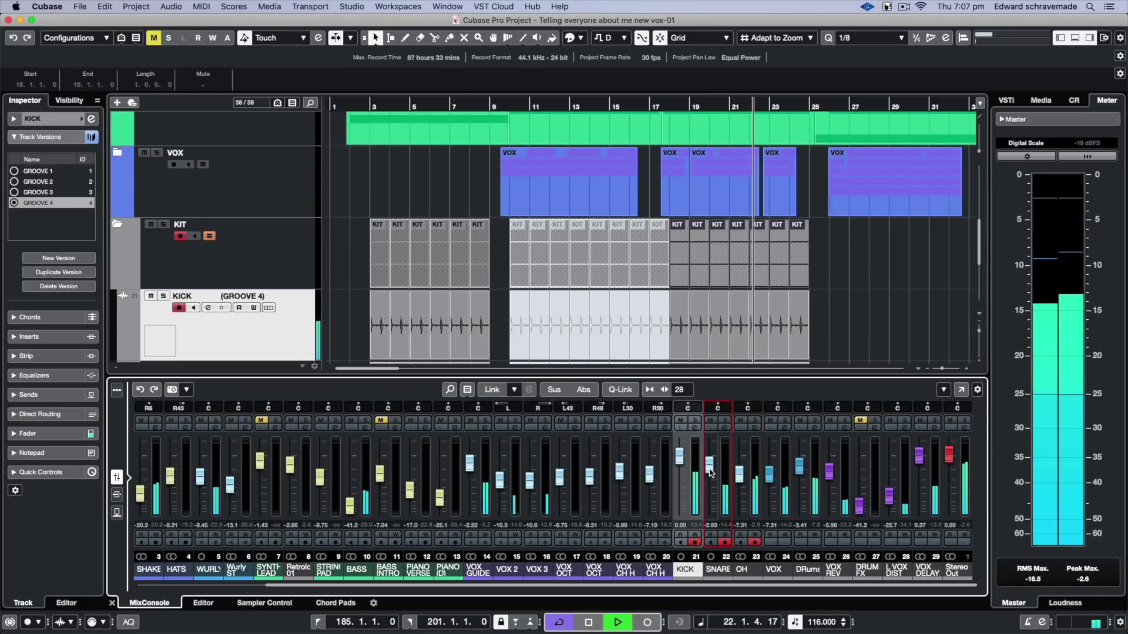
- Delete the short programmed SNARE parts between bars 18 and 25 in the Backbone folder
scroll(728, 300, up, 5)
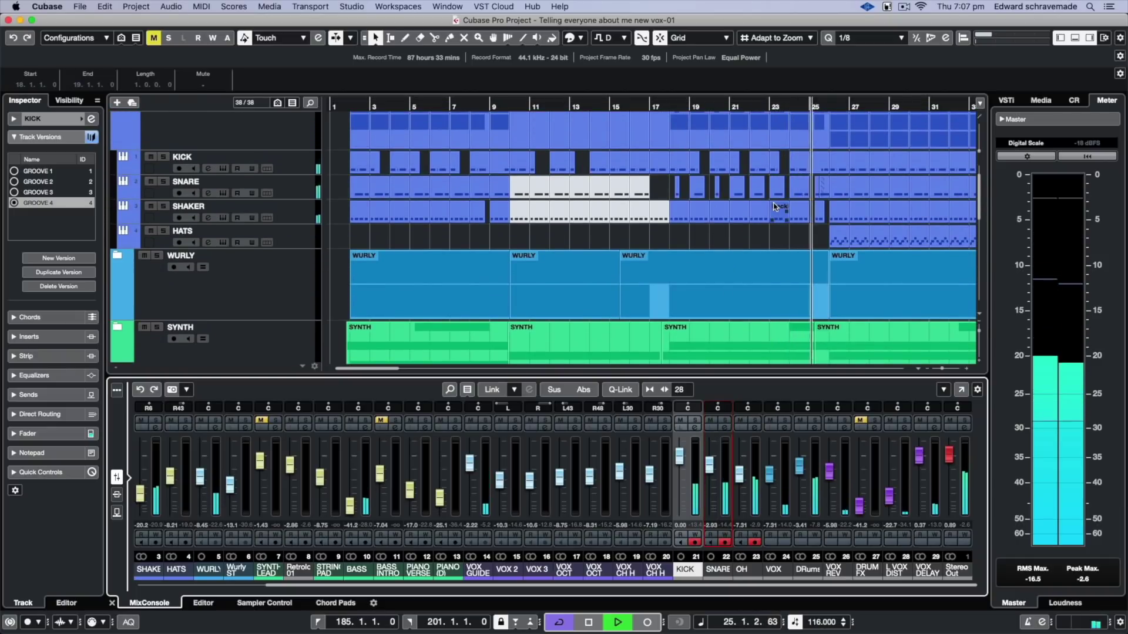
key(f)
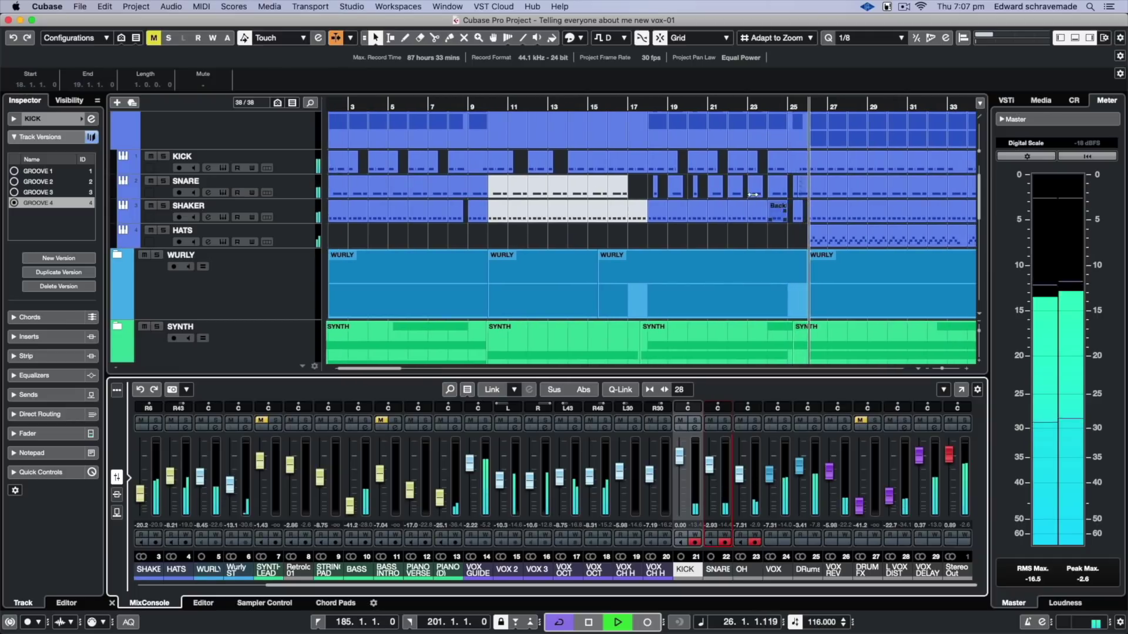
click(694, 104)
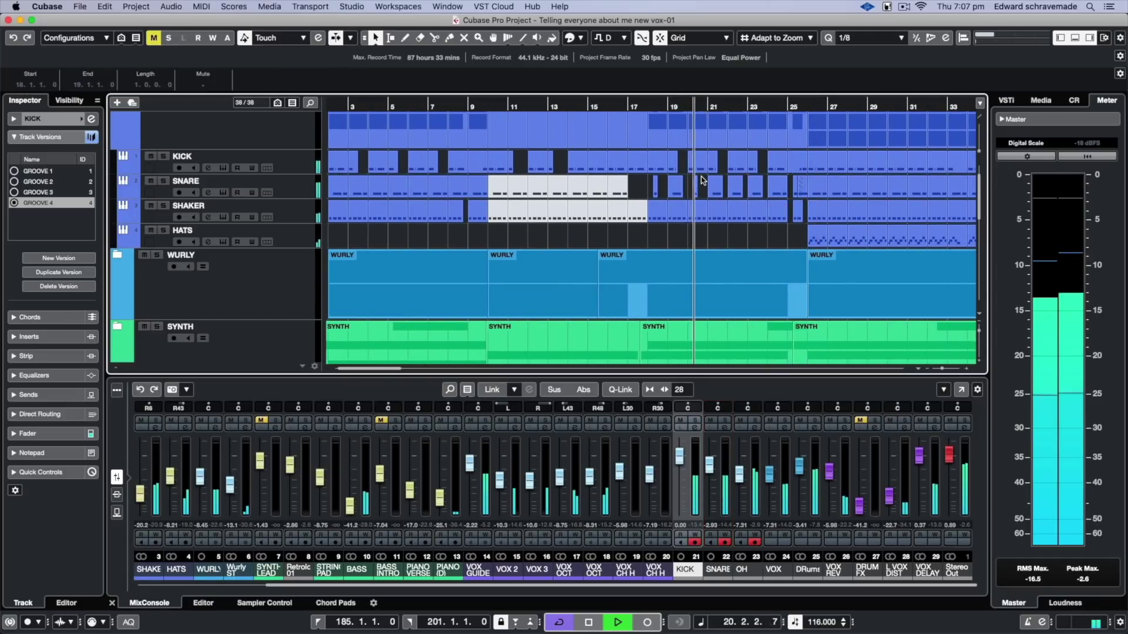
key(f)
drag(649, 187, 778, 190)
key(Delete)
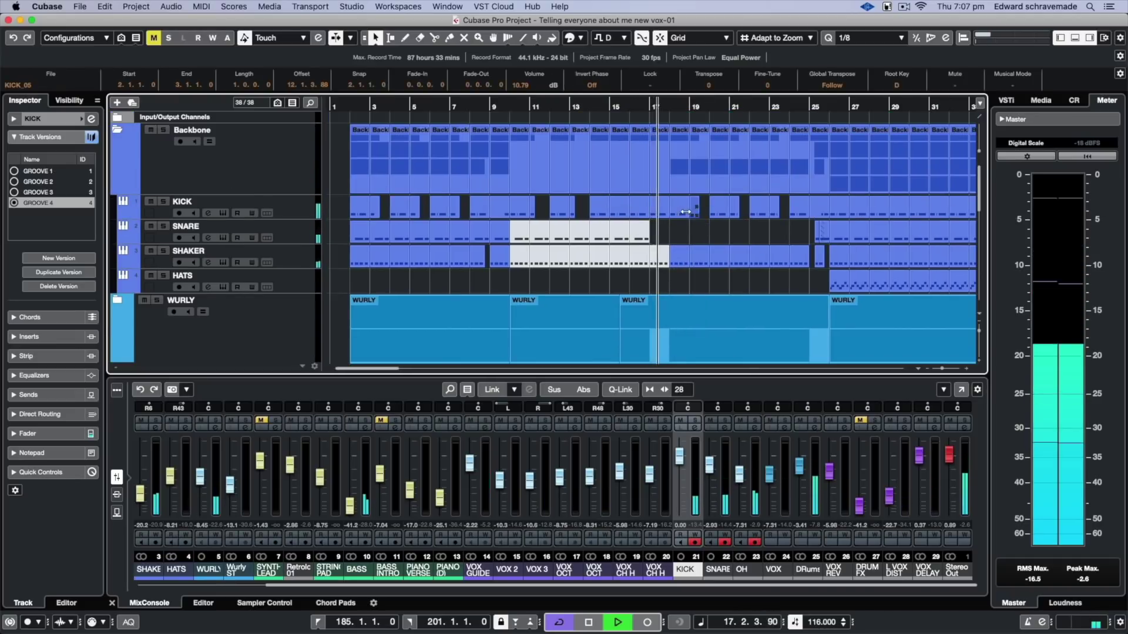
- Open the Backbone KICK part at bar 18 in the note editor and delete the short C3 note just before beat 3
click(681, 211)
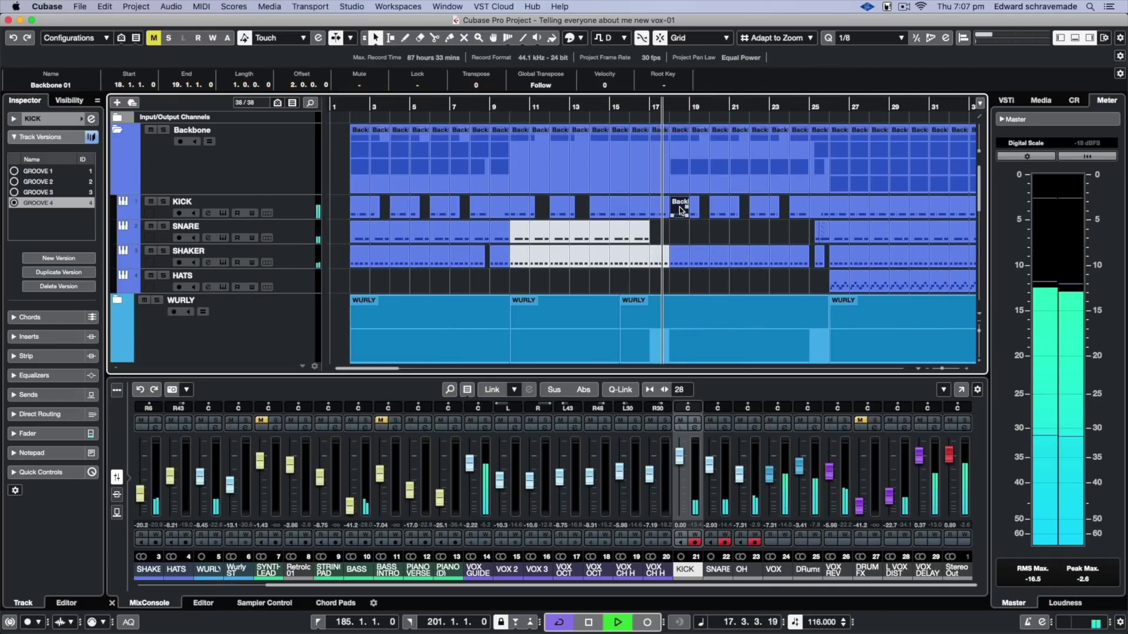
double_click(681, 211)
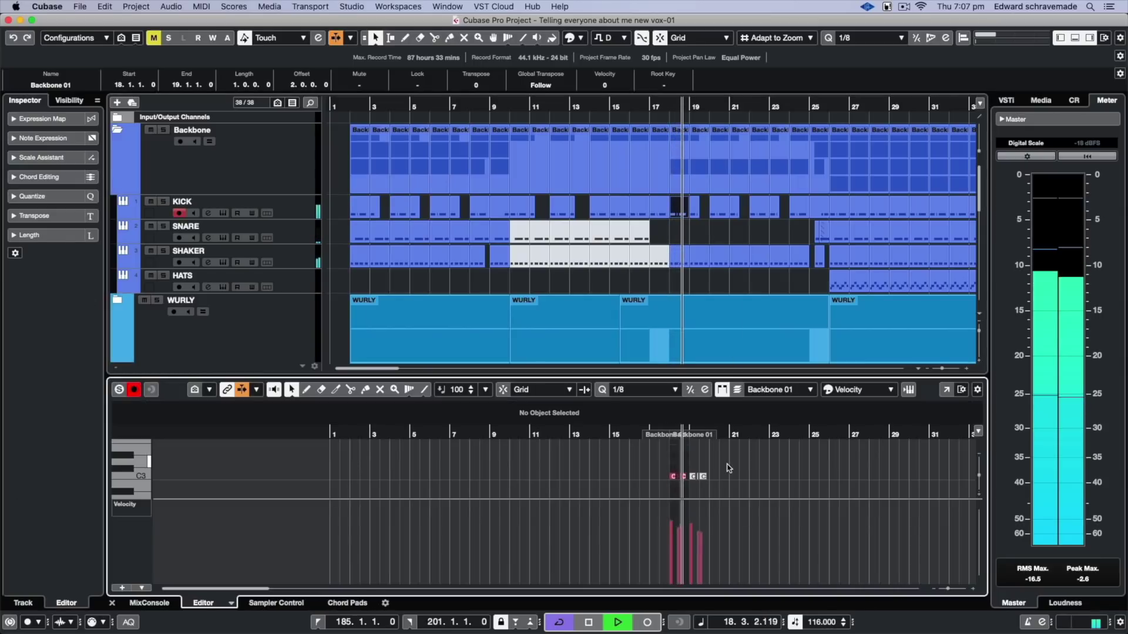
key(h)
key(h)
key(h)
key(h)
key(h)
key(h)
key(h)
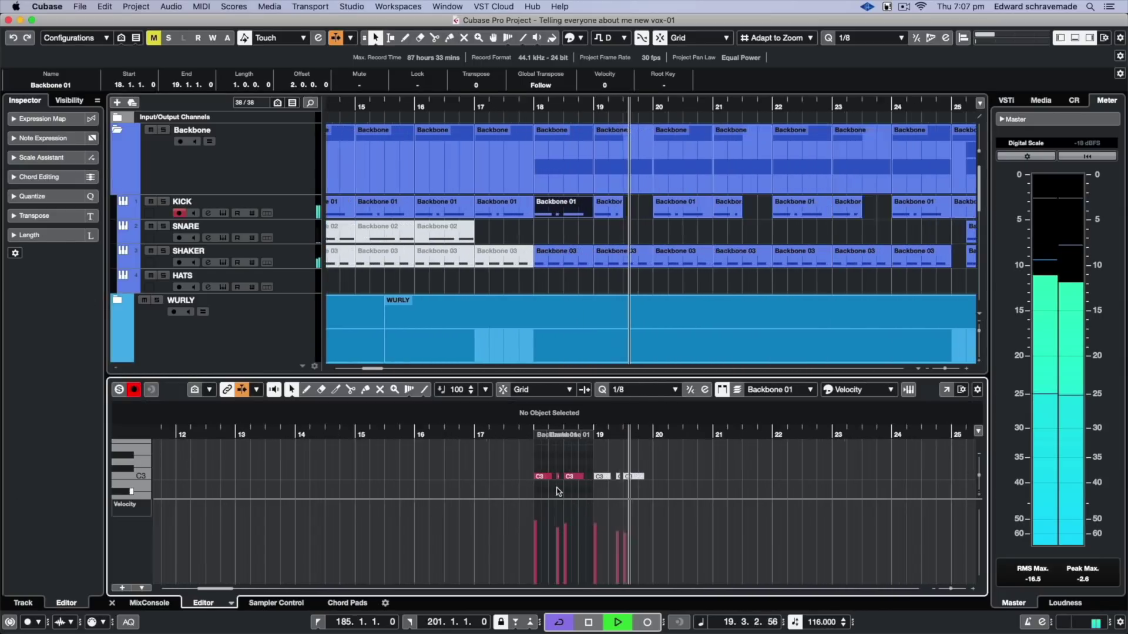
key(h)
click(581, 477)
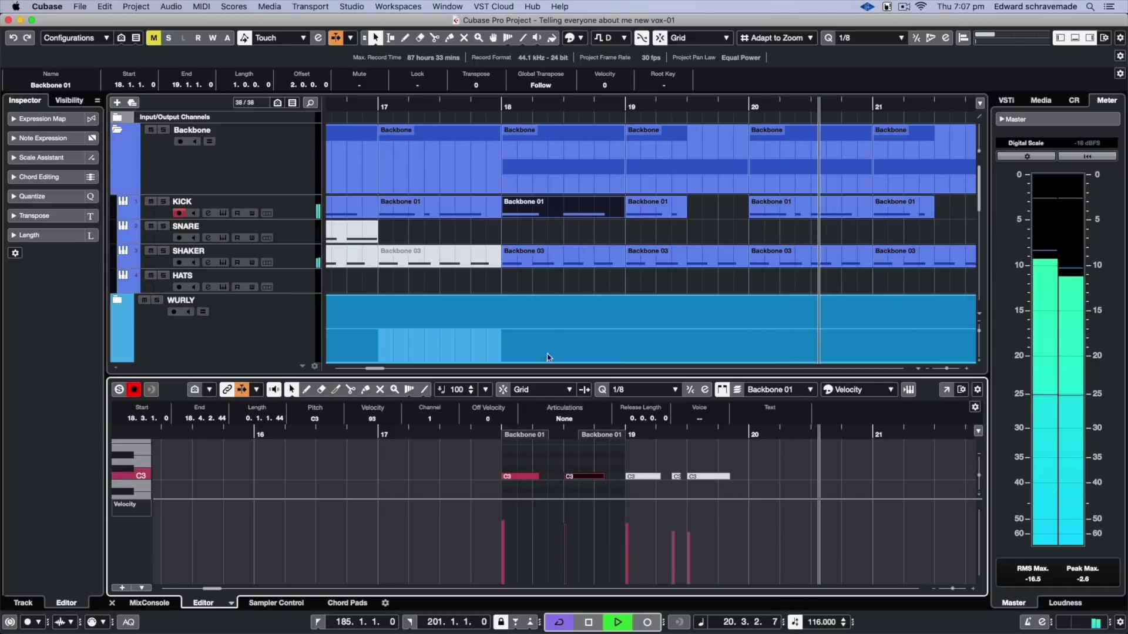
- Play back the Backbone KICK pattern from its bar 19 part and again from its bar 17 part
click(705, 213)
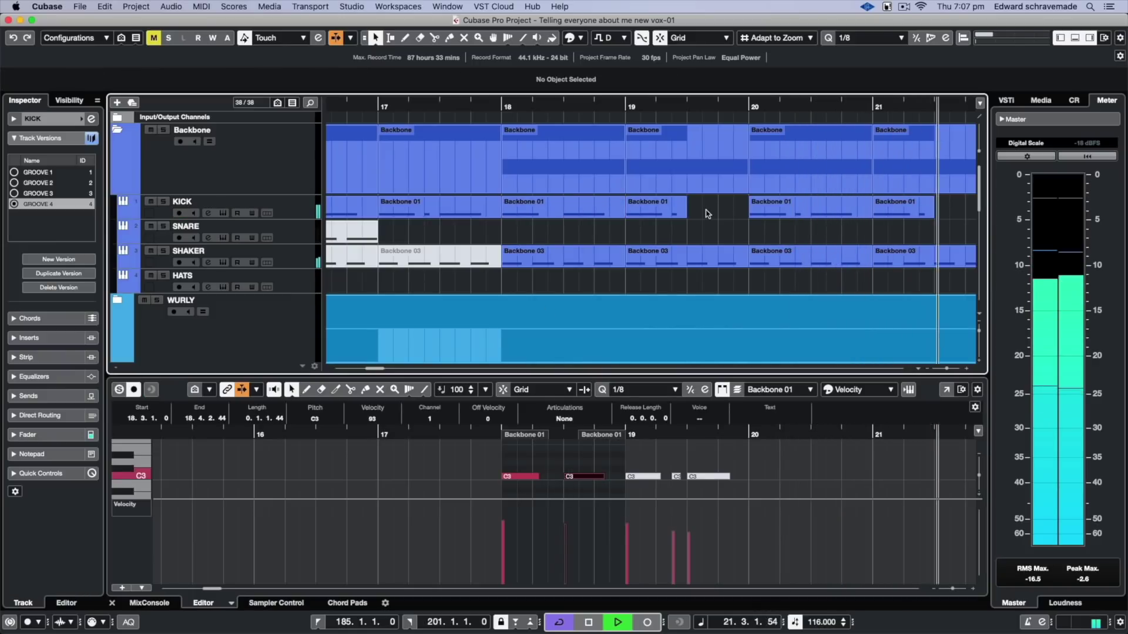
key(g)
key(g)
key(g)
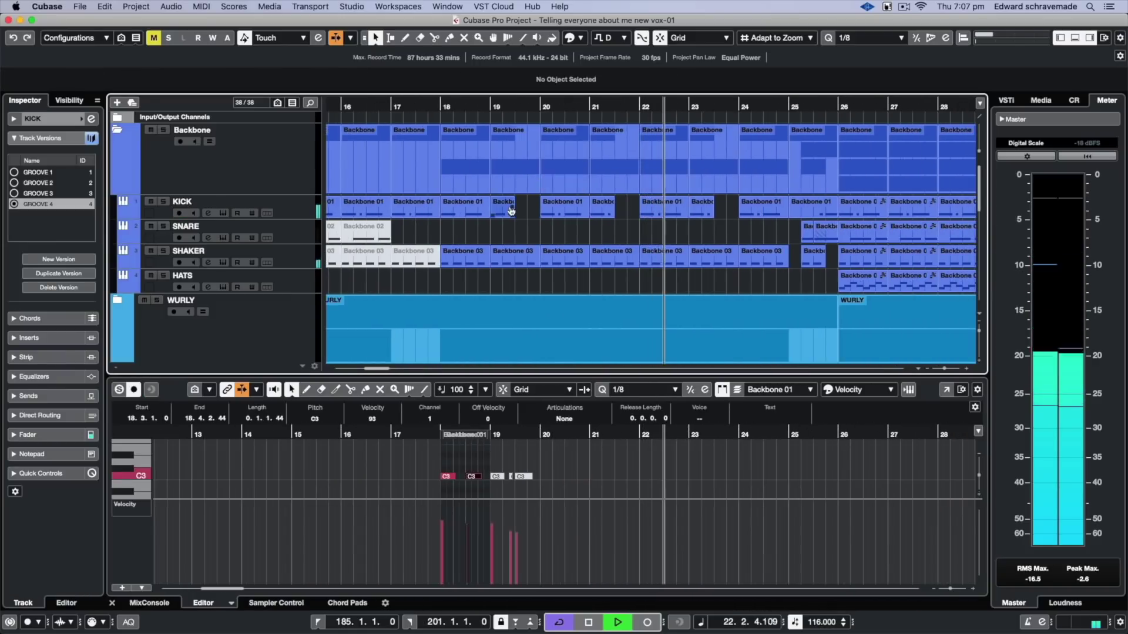
click(500, 207)
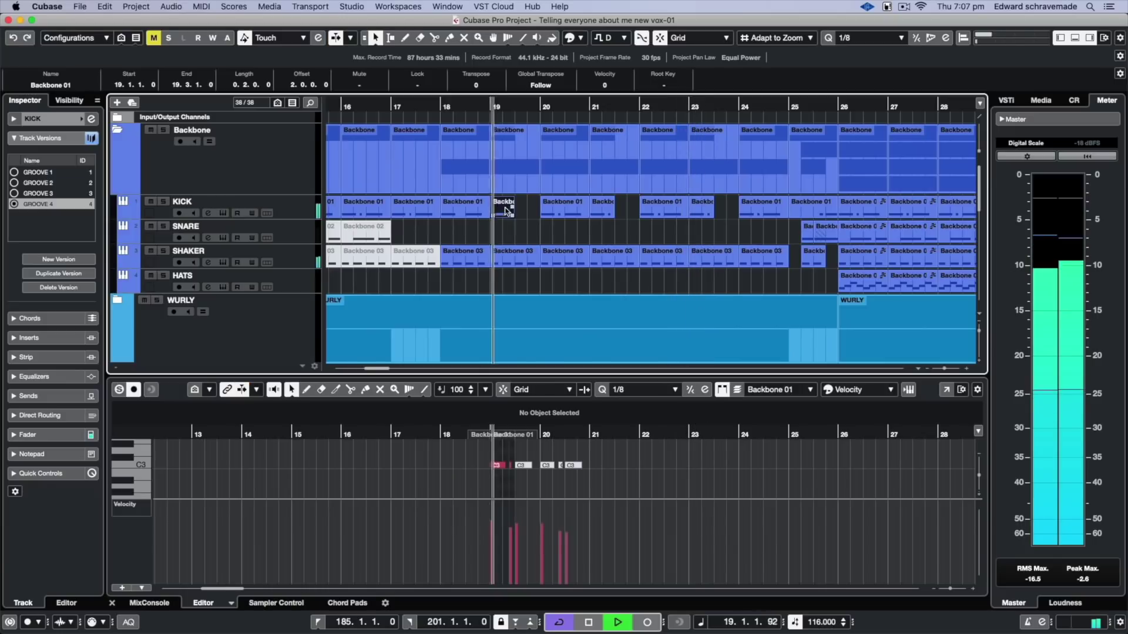
scroll(512, 211, left, 2)
click(506, 205)
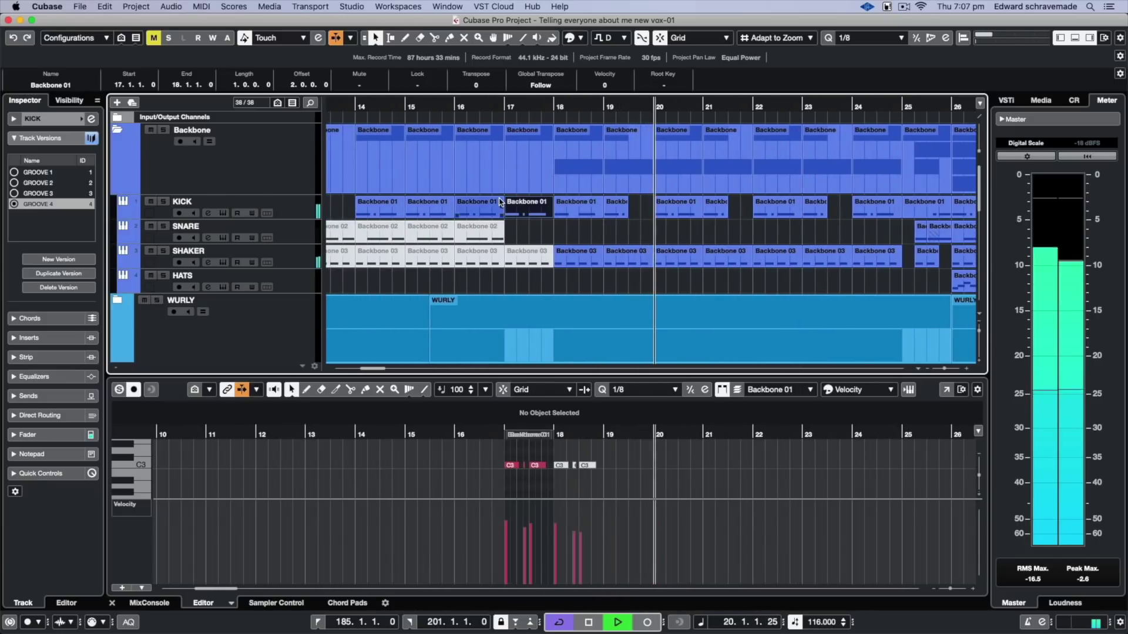
key(l)
scroll(527, 209, right, 2)
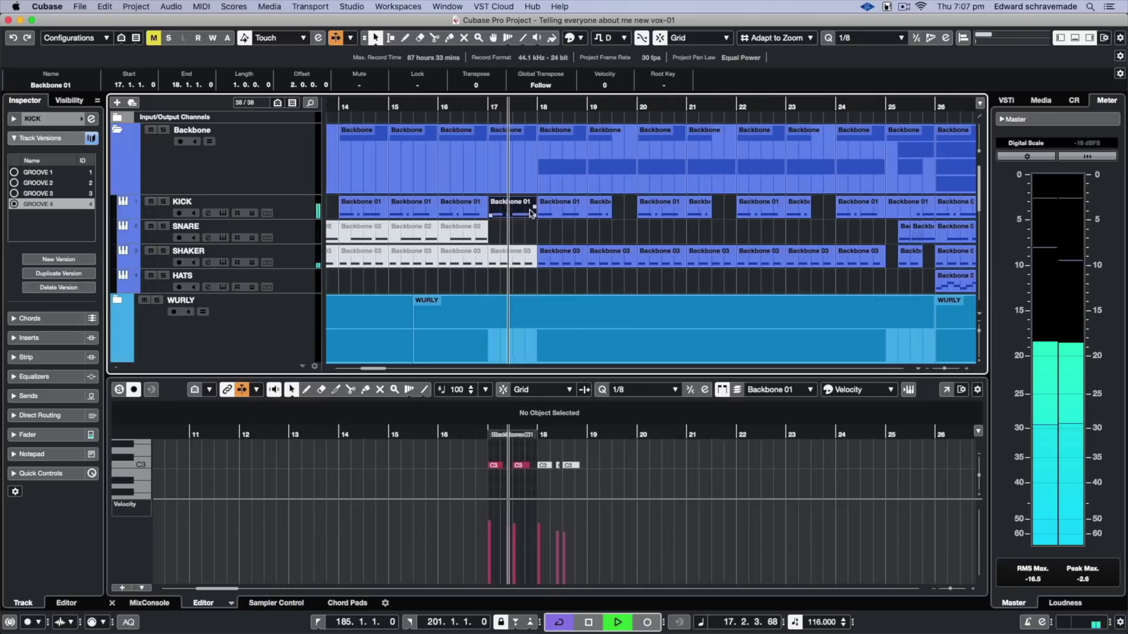
- Delete the Backbone KICK parts from bar 19 through bar 24
click(552, 206)
key(Delete)
key(Delete)
key(Delete)
key(Delete)
key(Delete)
key(Delete)
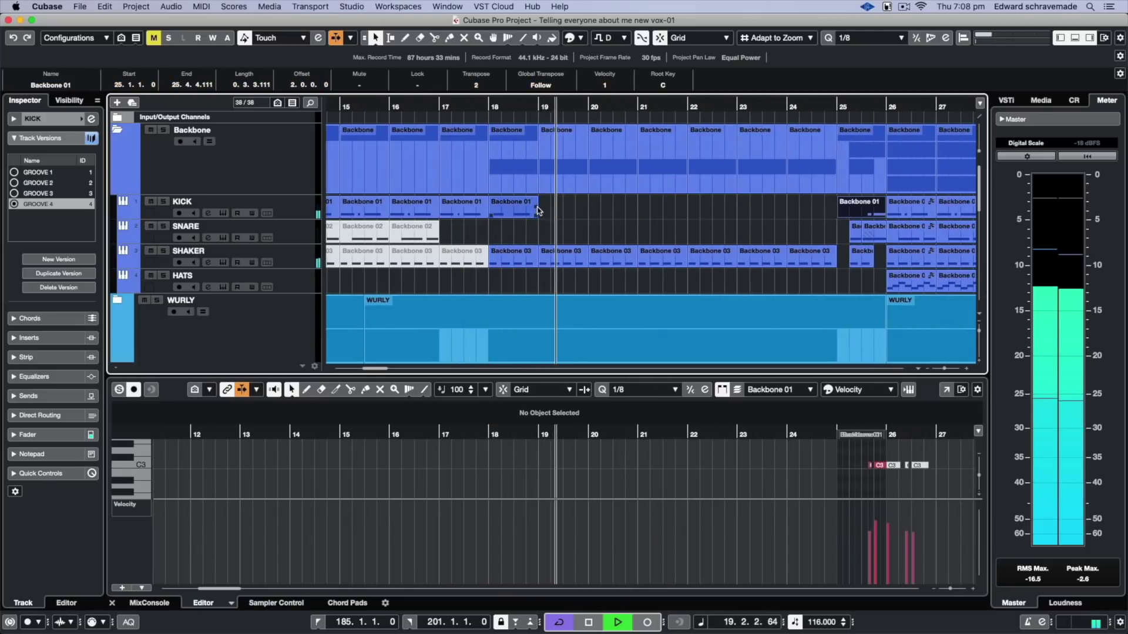
- Repeat the edited bar 18 KICK part from bar 19 up to bar 25
click(527, 209)
drag(536, 215, 800, 215)
scroll(764, 212, right, 5)
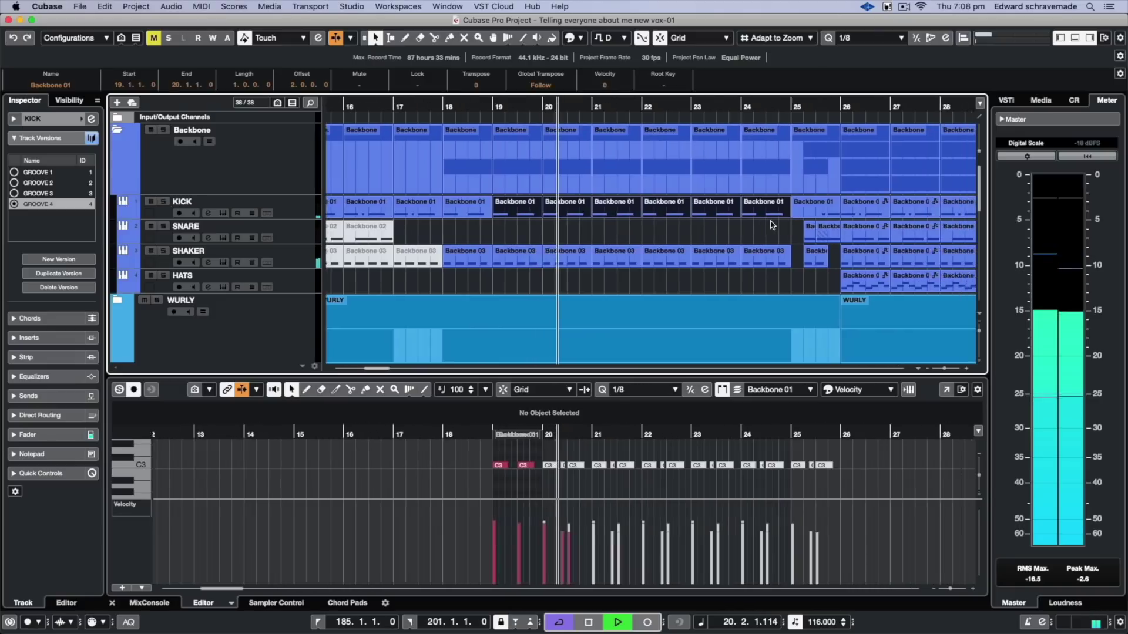
- Listen to the revised KICK section through the transition at bar 26 and review the KIT parts around bar 25
click(727, 209)
key(Right)
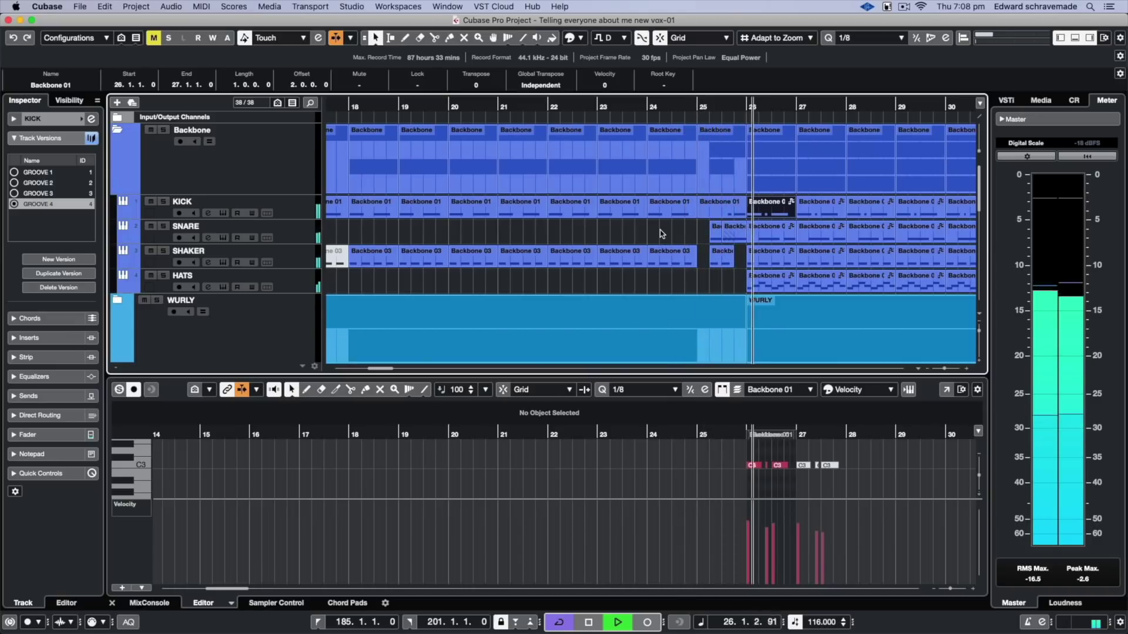
key(g)
key(g)
key(g)
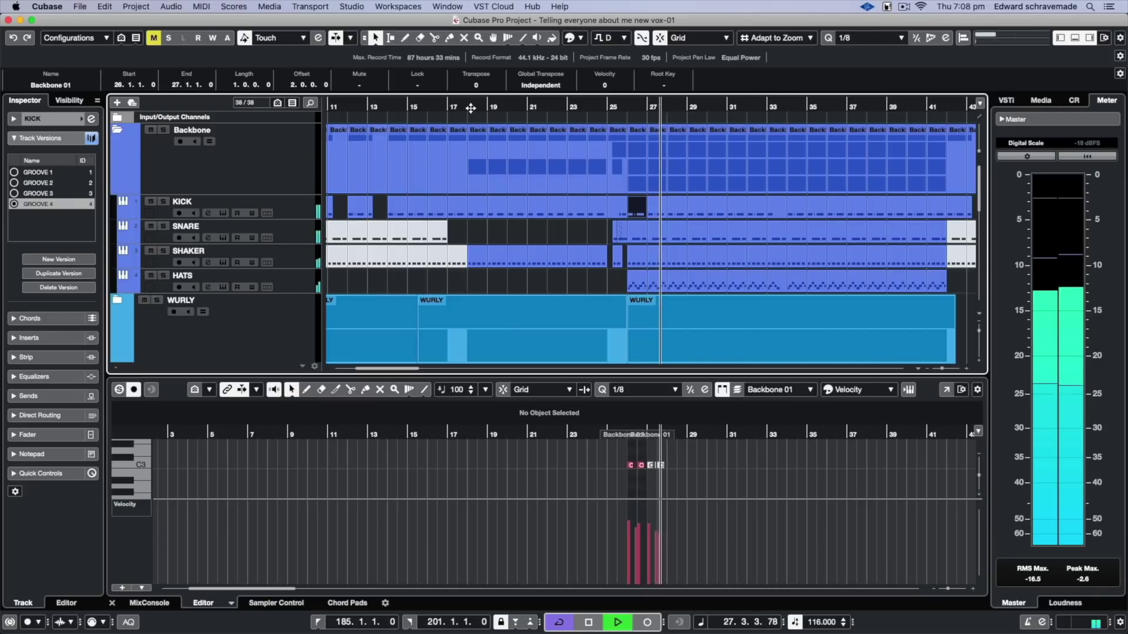
scroll(698, 273, down, 15)
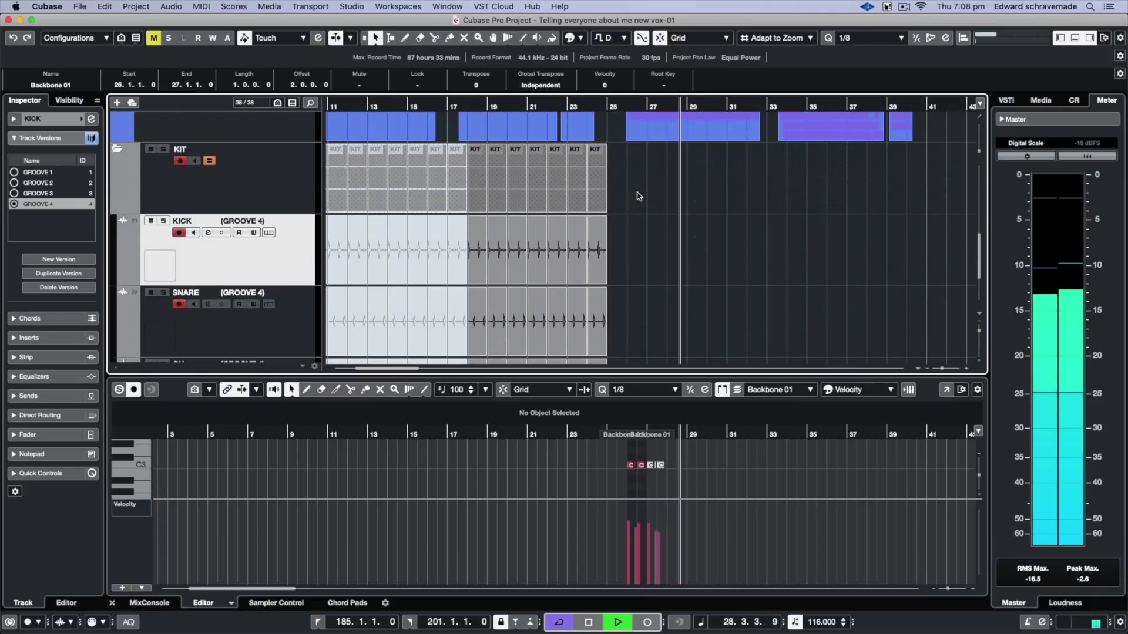
- Copy the recorded KIT parts spanning bars 18 to 25 so that the copy starts at bar 26
click(476, 181)
drag(476, 180, 635, 180)
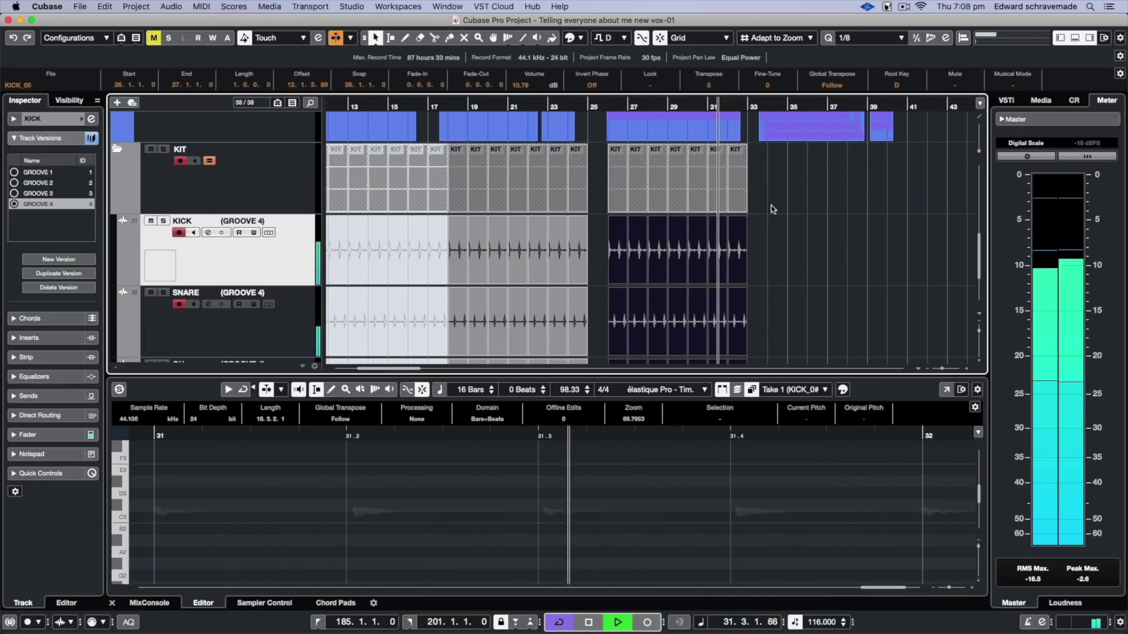
scroll(770, 207, up, 2)
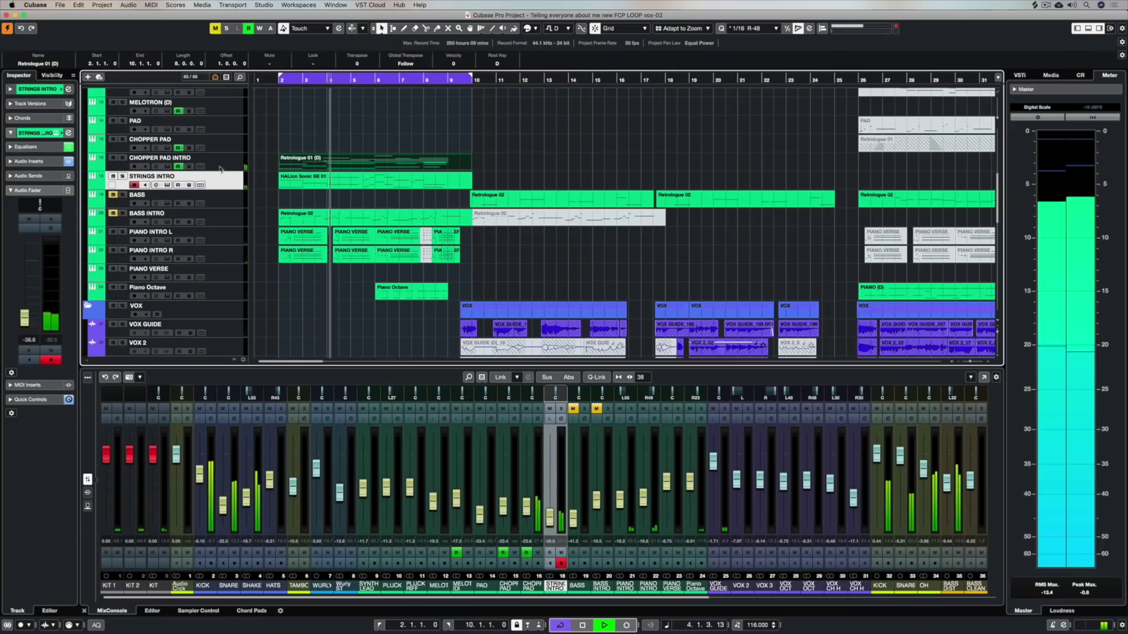
- Open the Chopper insert of the CHOPPER PAD INTRO track and solo the track
click(221, 170)
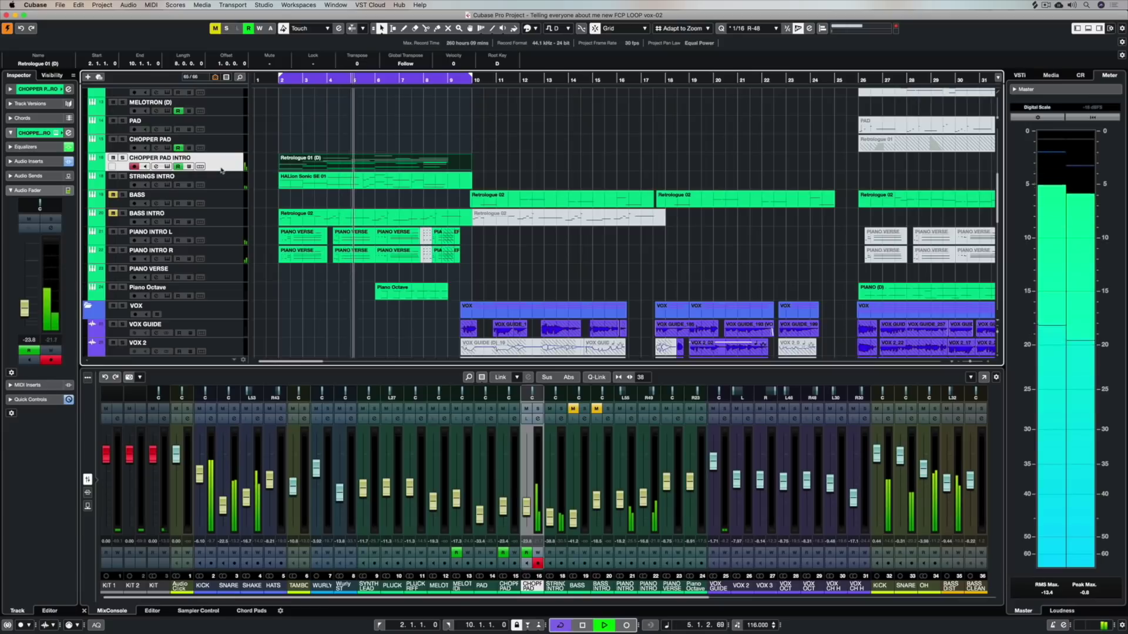
click(10, 161)
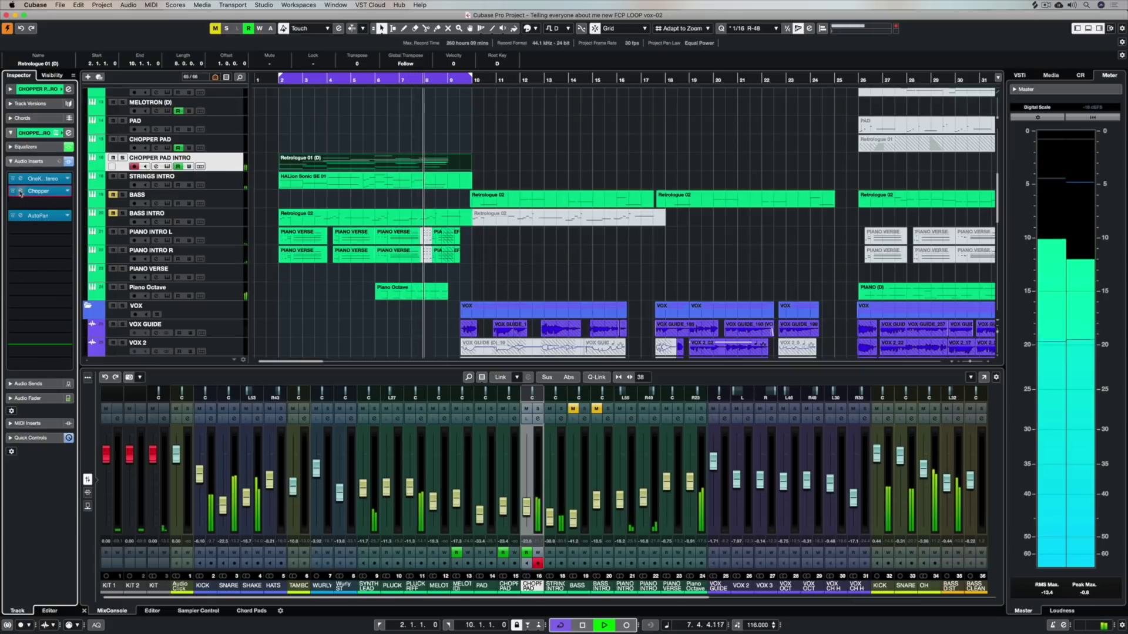
click(49, 188)
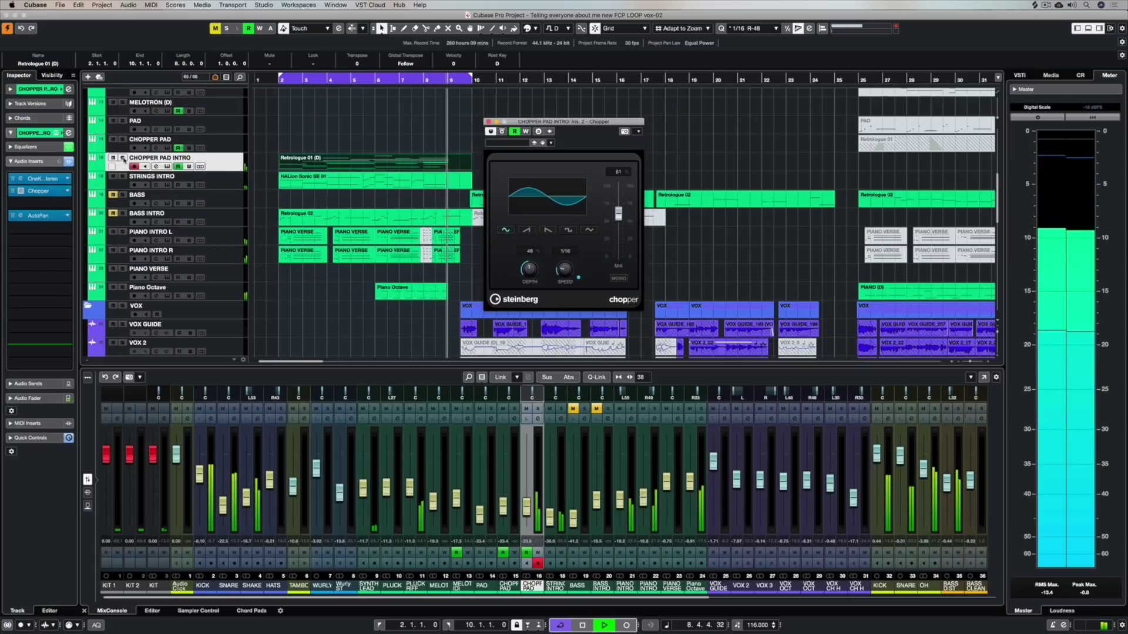
click(122, 157)
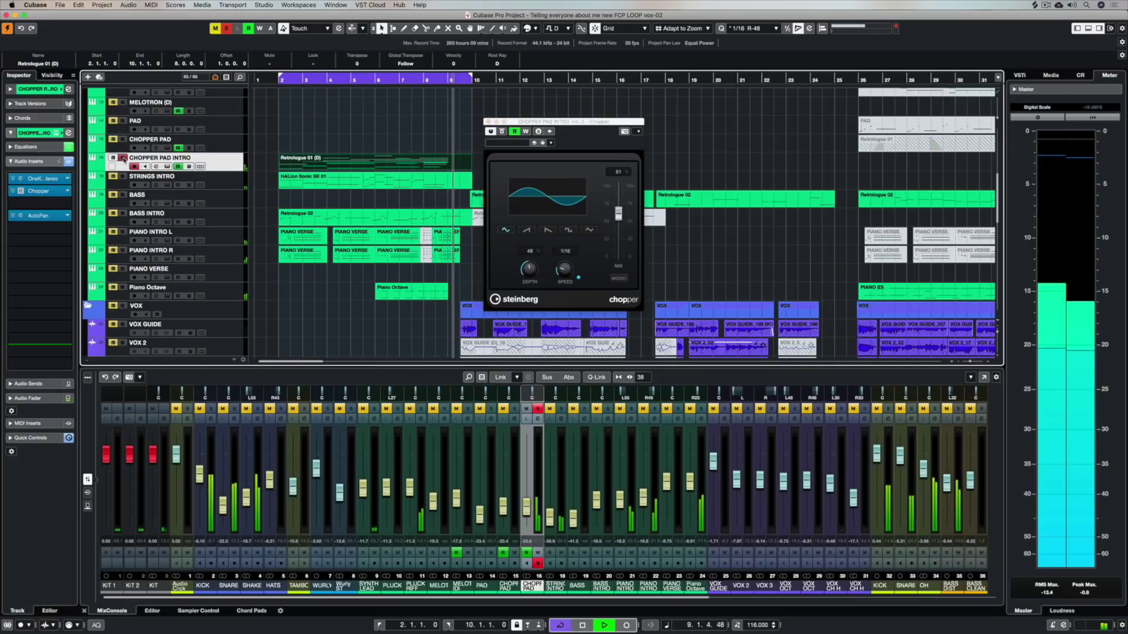
- Give the Chopper a rising sawtooth waveform, depth 67 and mix 94, checking it both soloed and with the full song
click(548, 230)
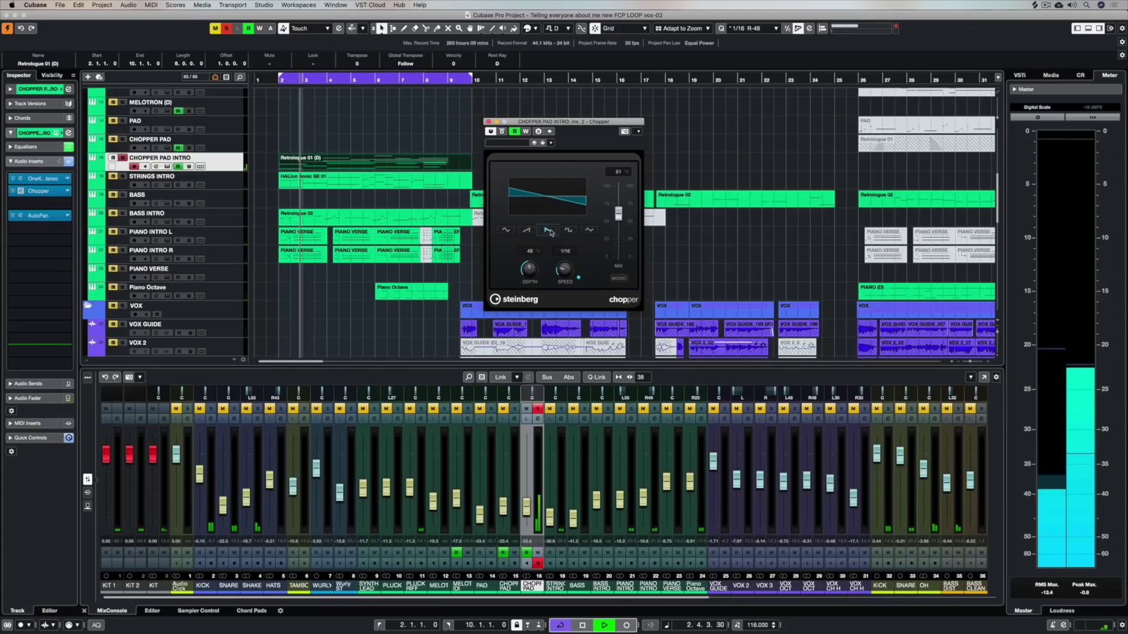
click(528, 231)
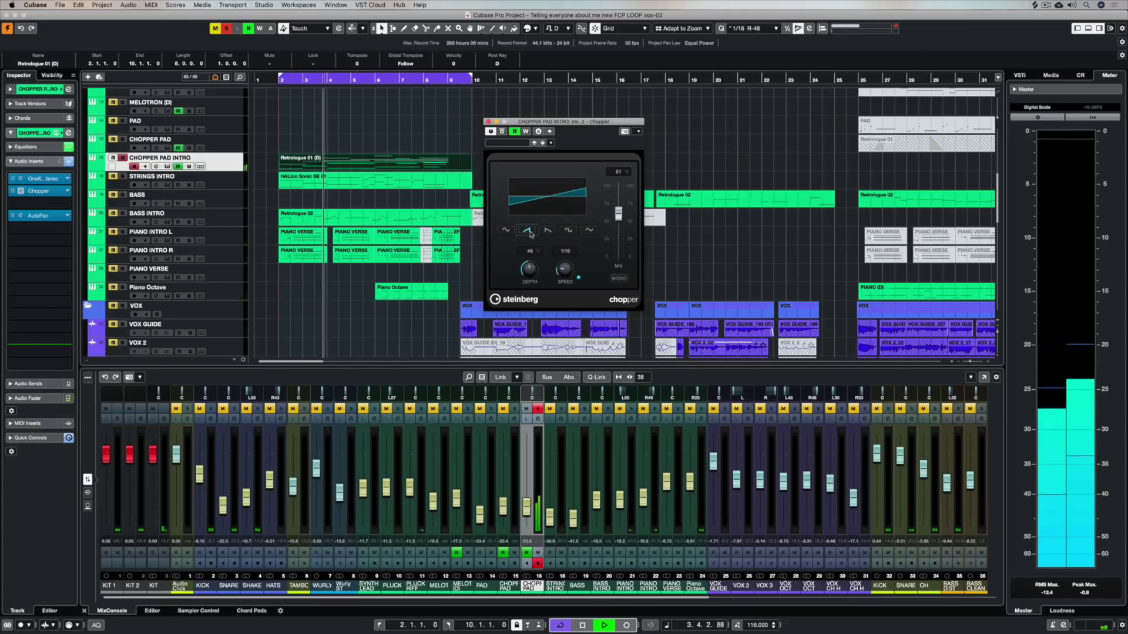
drag(528, 268, 528, 257)
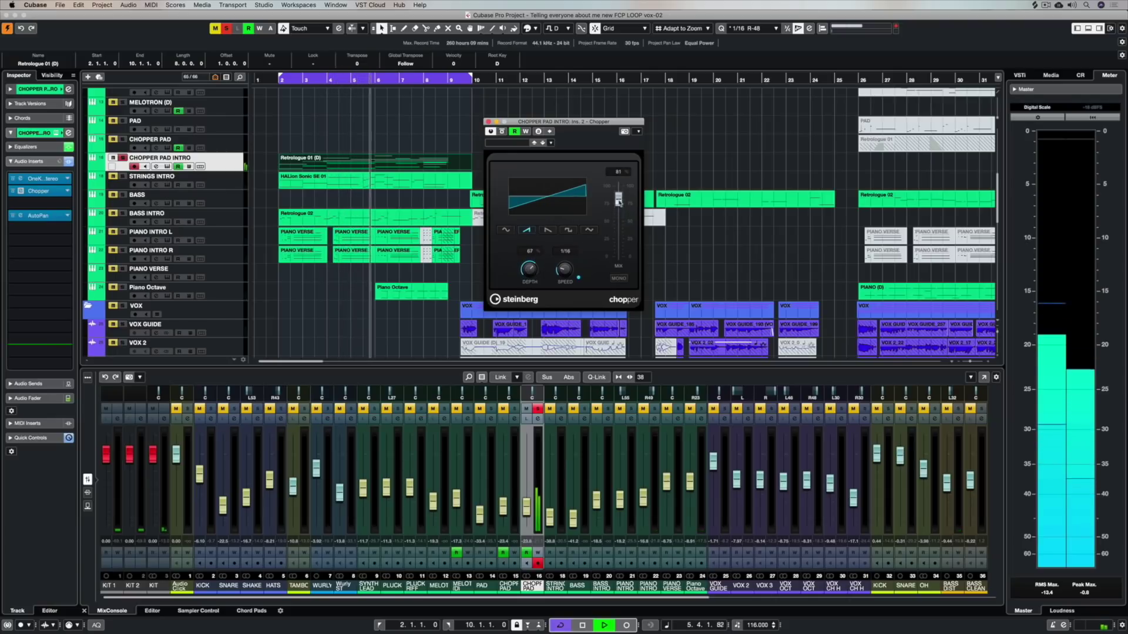
drag(618, 203, 619, 200)
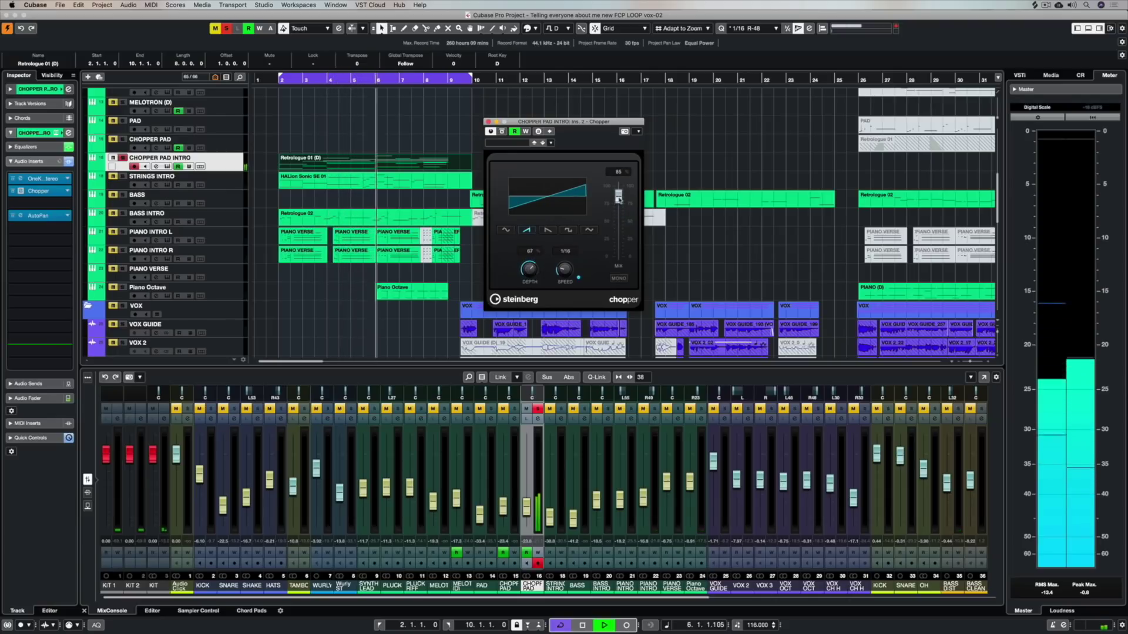
click(226, 29)
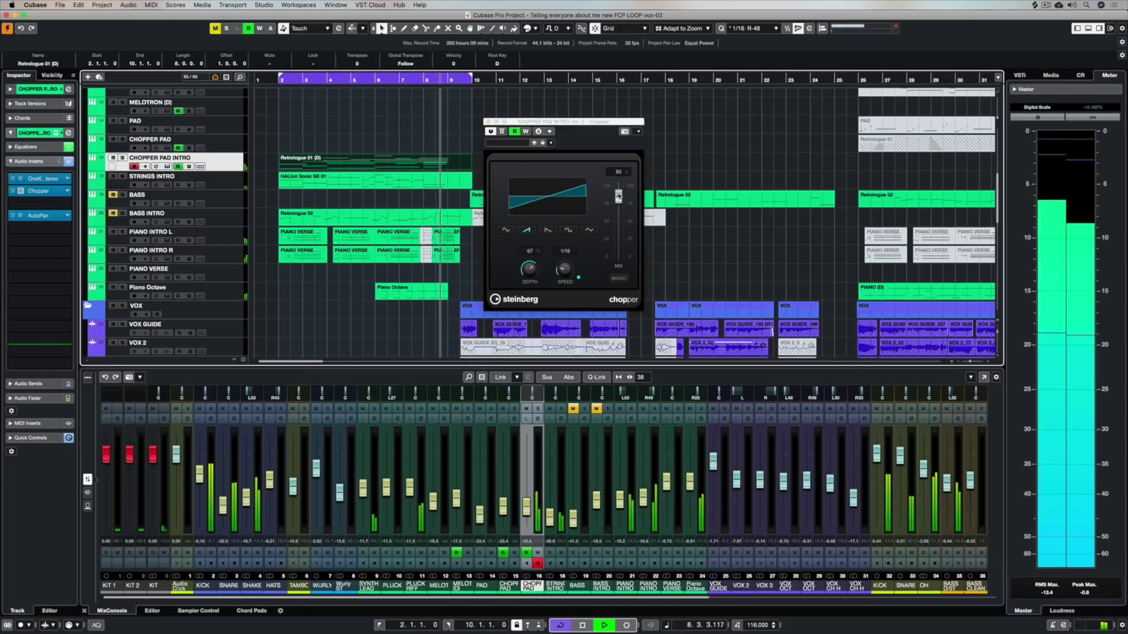
drag(619, 197, 618, 189)
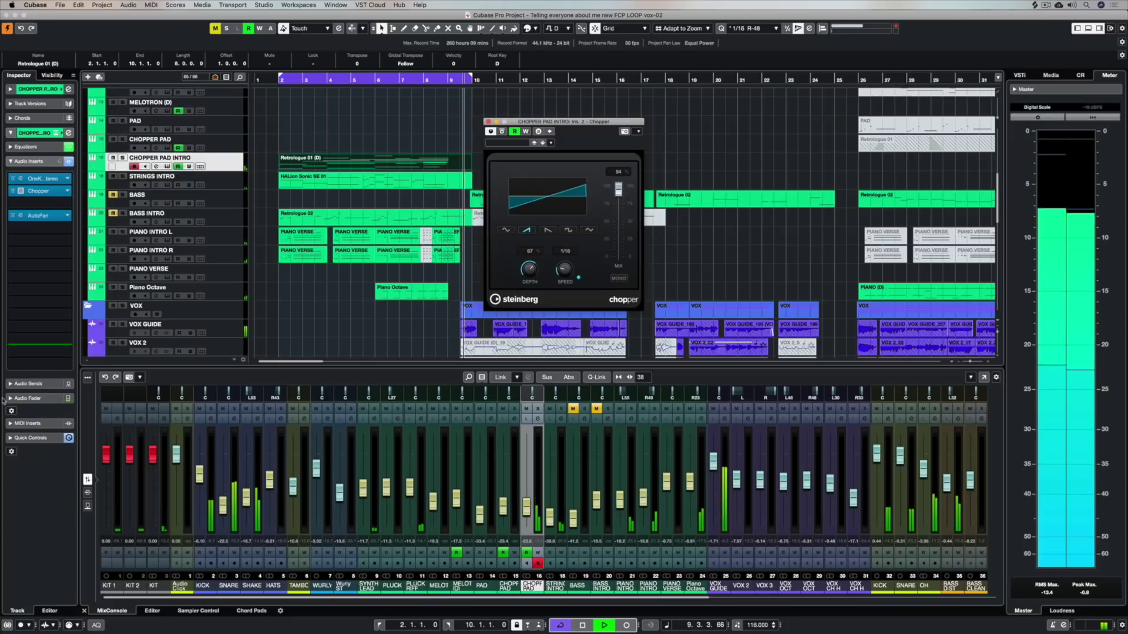
- Raise the CHOPPER PAD INTRO volume to -15.5 dB and set the Chopper to speed 1/8 and mix 73
click(35, 398)
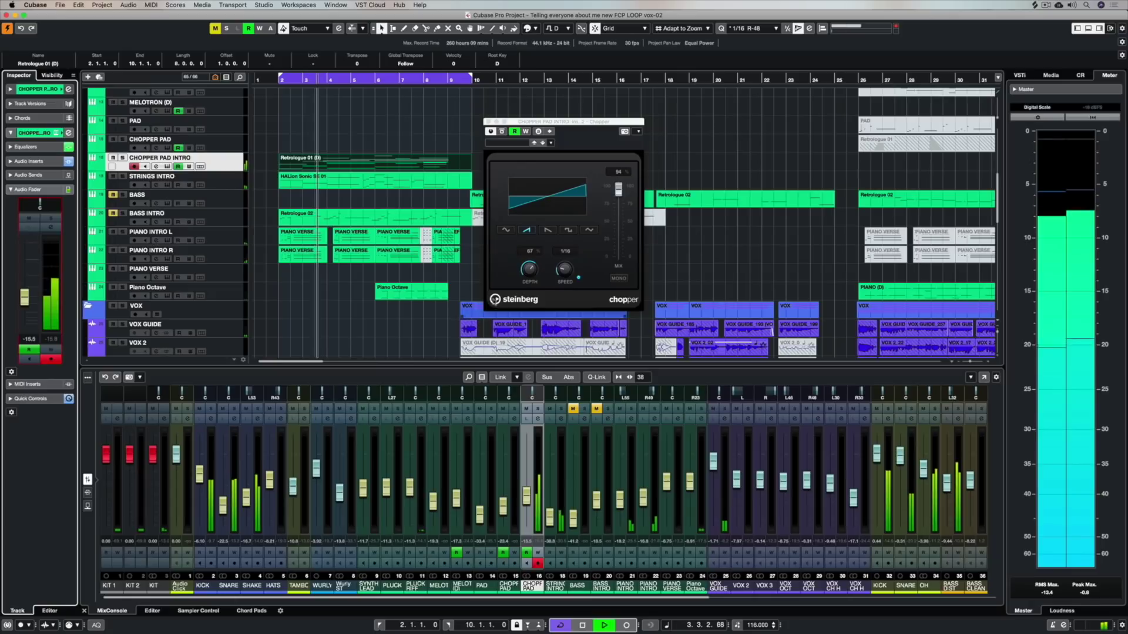
click(564, 270)
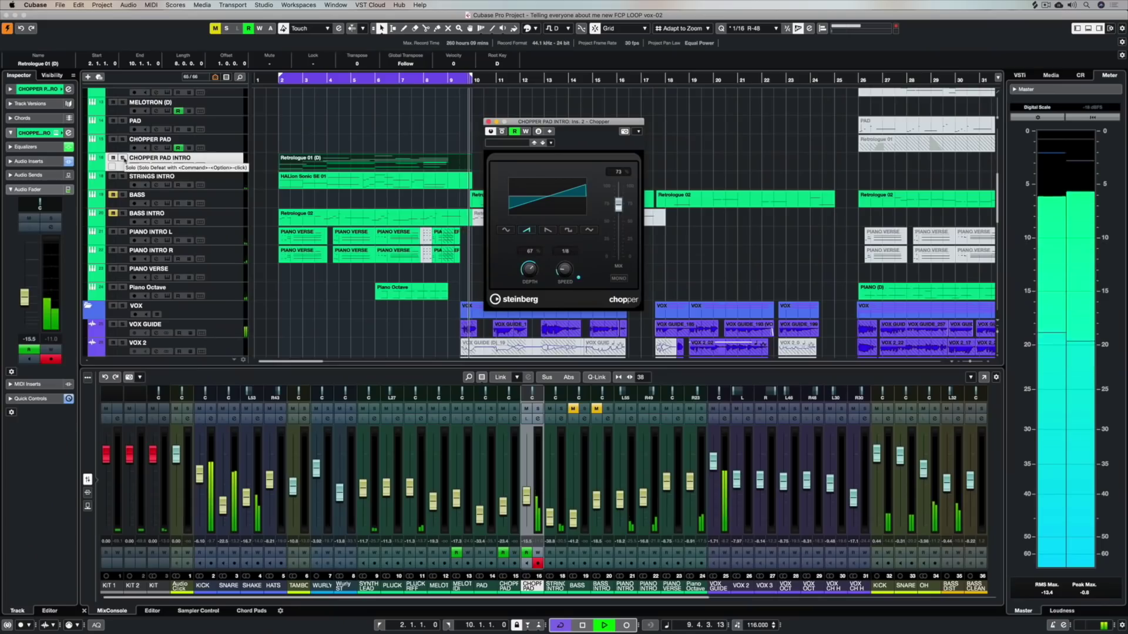
- Solo CHOPPER PAD INTRO, open its AutoPan insert and try panning rates of 1/4 and 1/2
click(123, 158)
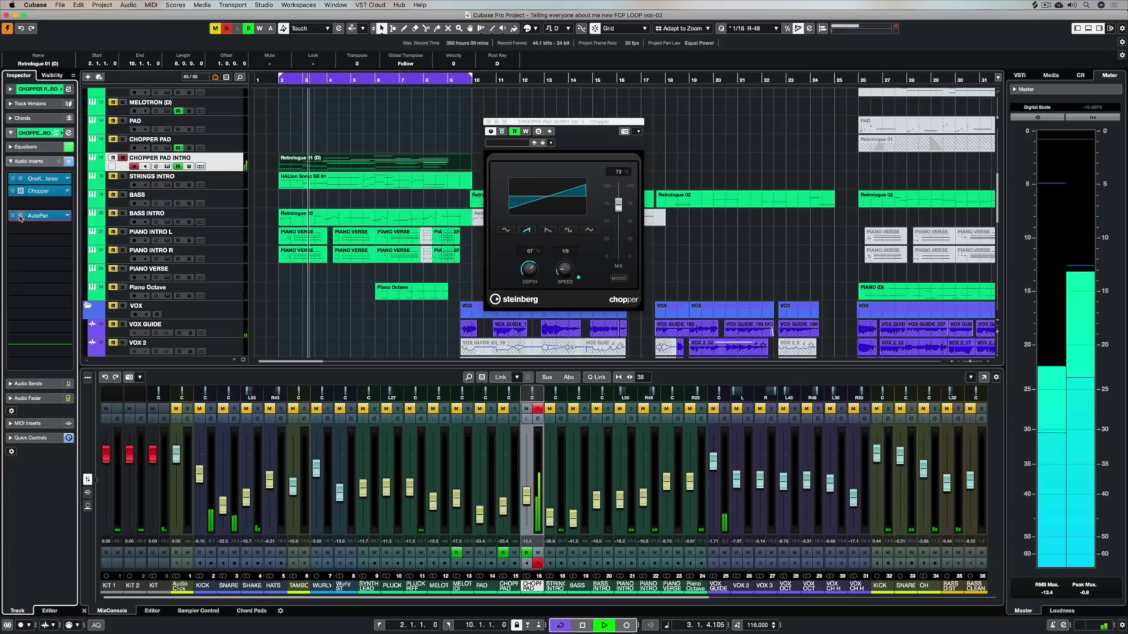
click(20, 216)
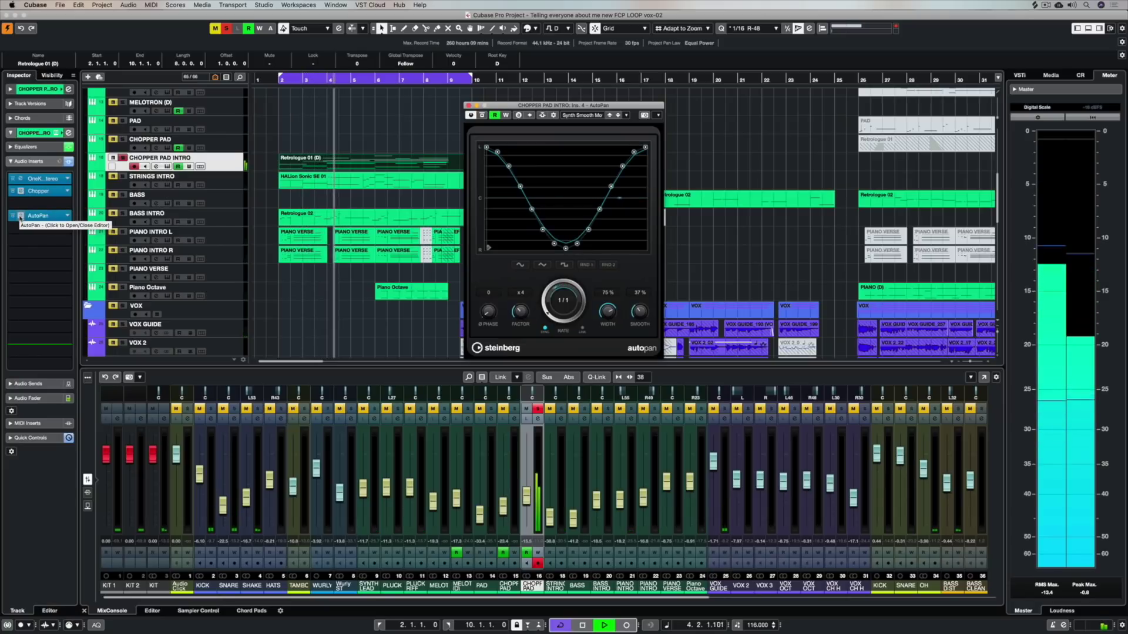
click(560, 301)
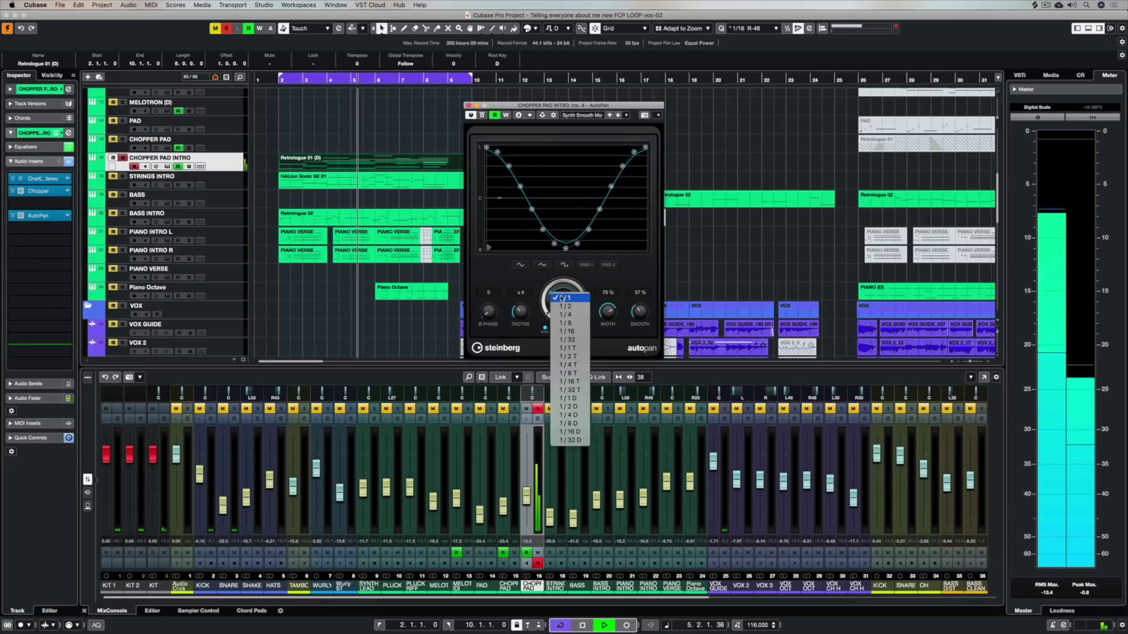
click(562, 315)
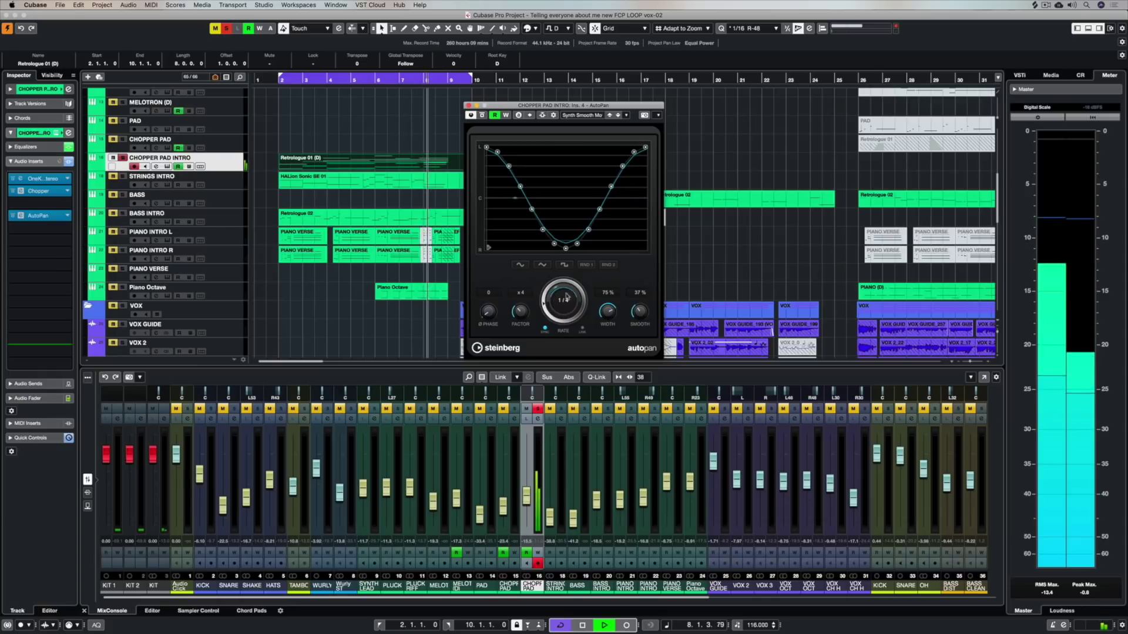
click(559, 301)
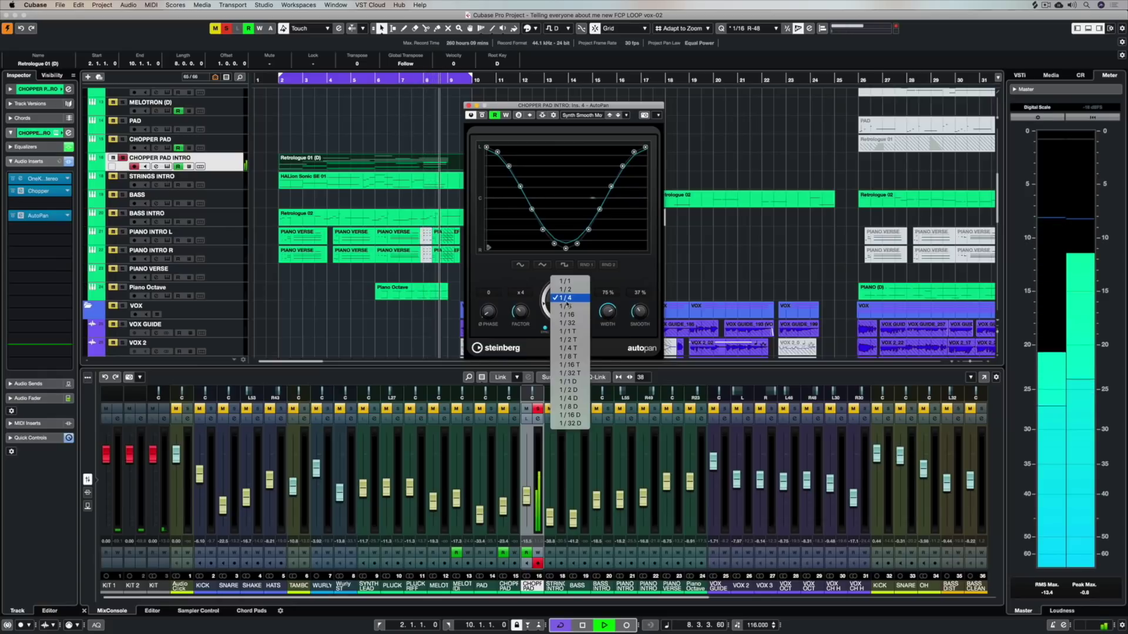
click(566, 290)
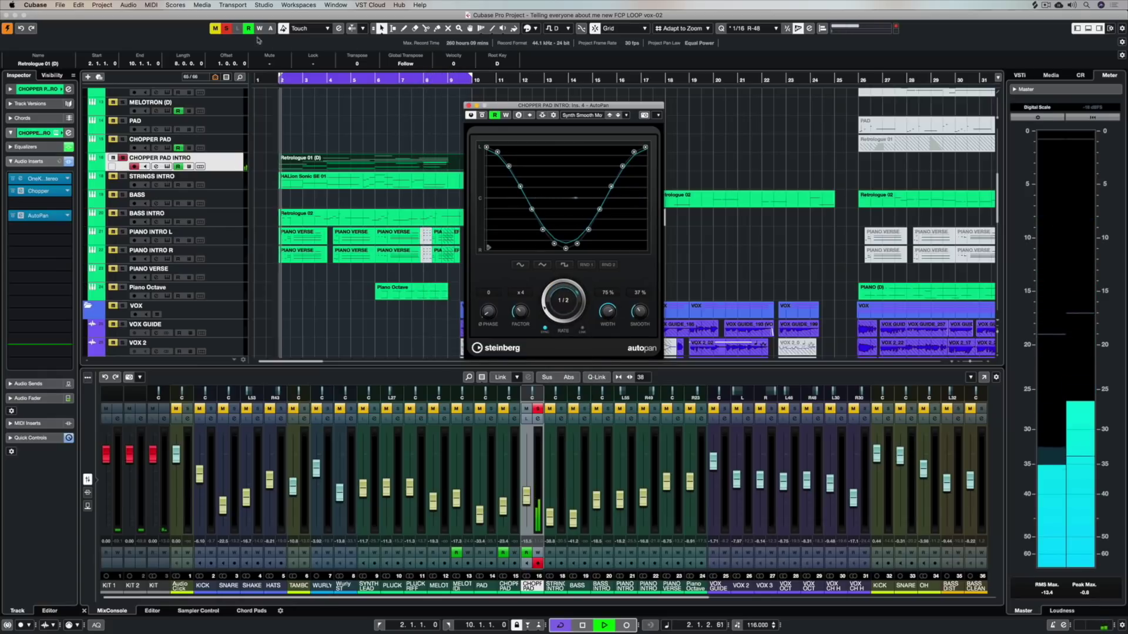
- Unsolo the pad, set its AutoPan rate to 1/1 and width to about 85%, and close the plug-in
click(227, 29)
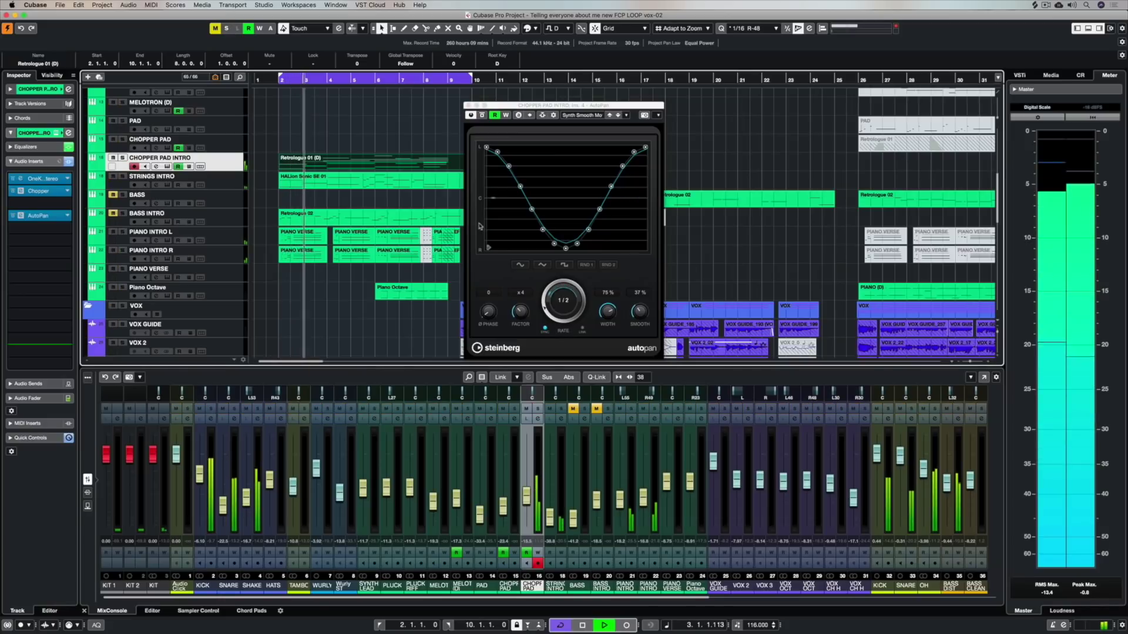
click(568, 301)
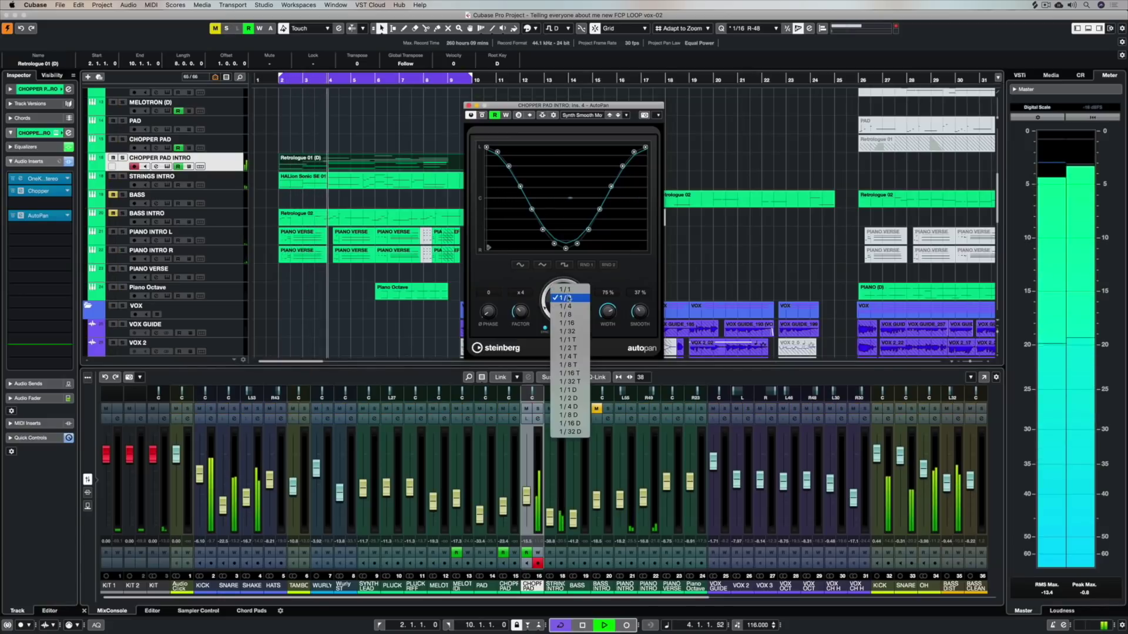
click(569, 294)
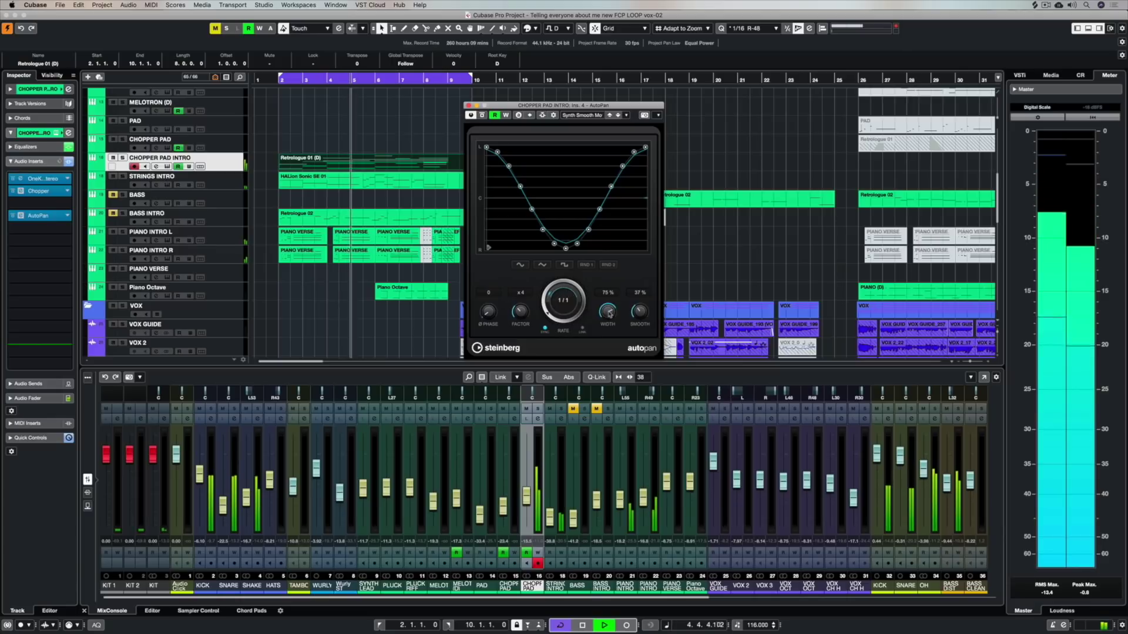
drag(609, 312, 609, 309)
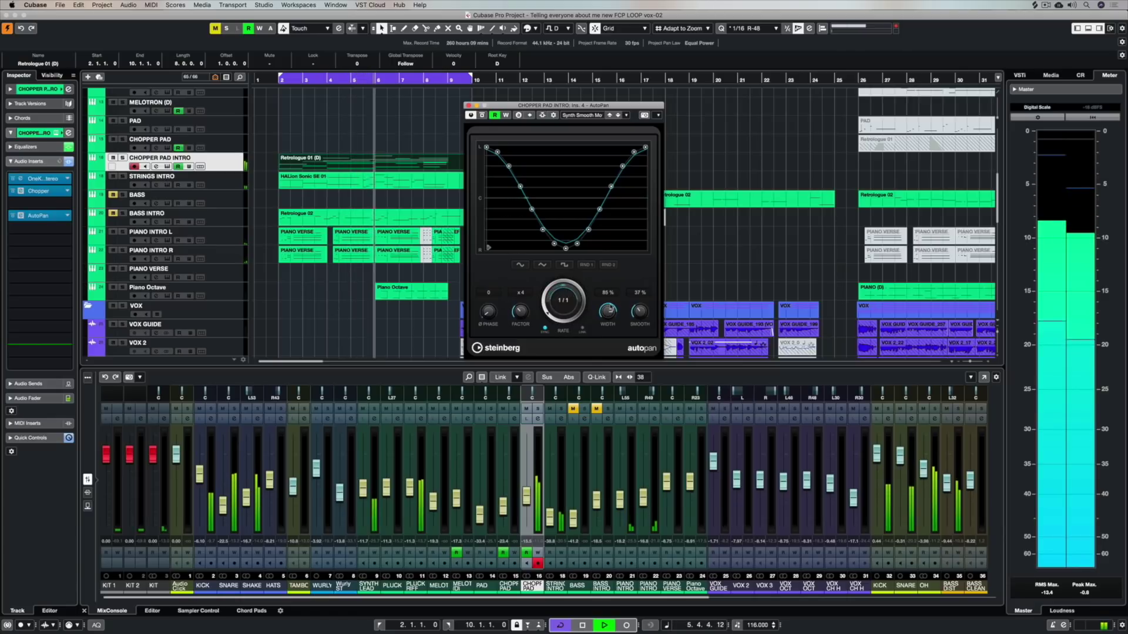
click(468, 107)
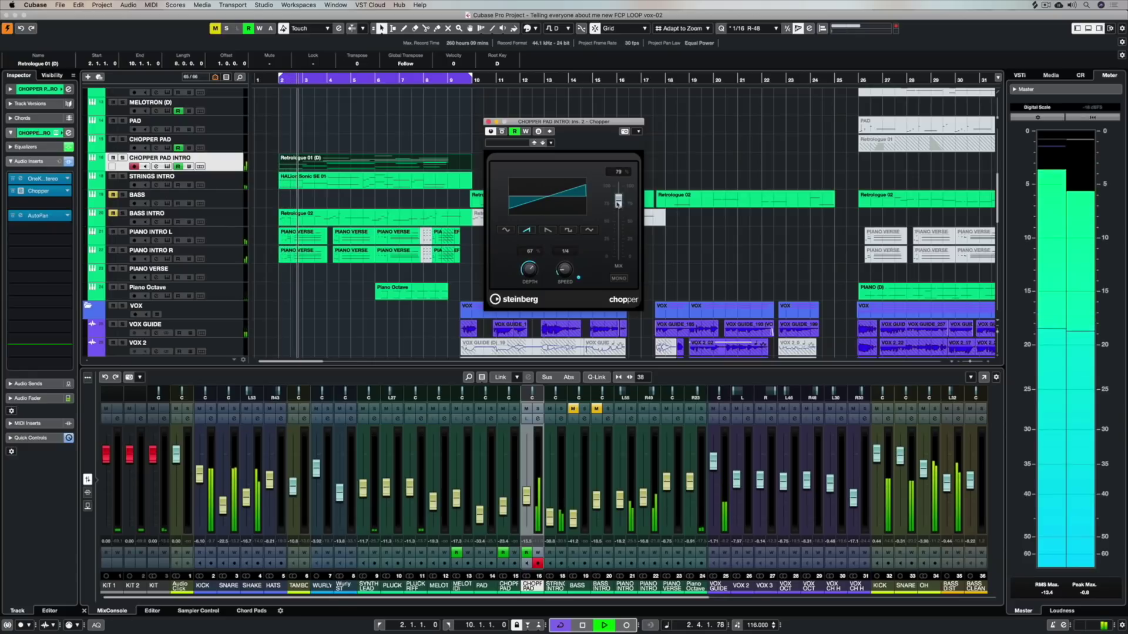
- Set the pad's Chopper to a sine waveform with speed 1/4 and mix 63, and lower the track volume to about -20 dB
click(506, 231)
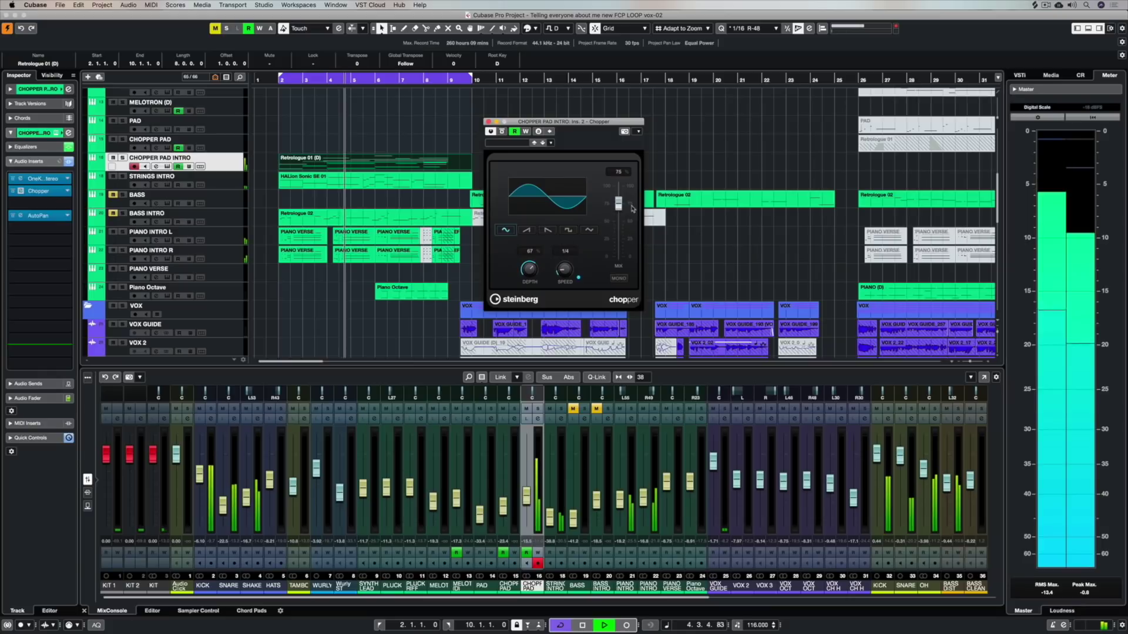
drag(621, 206, 619, 214)
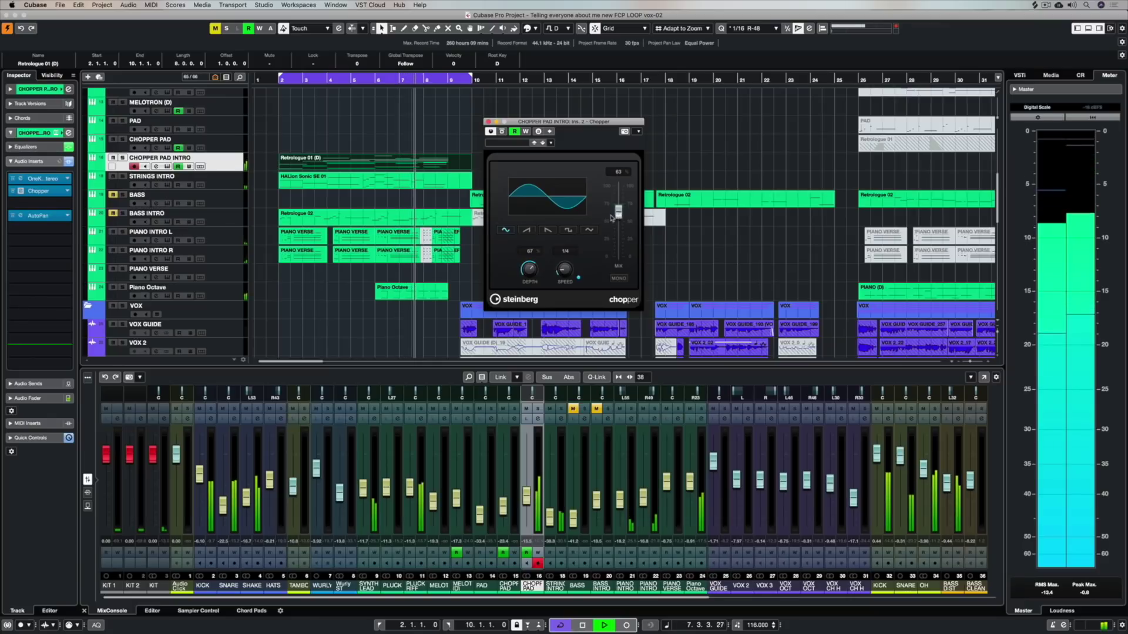
click(488, 122)
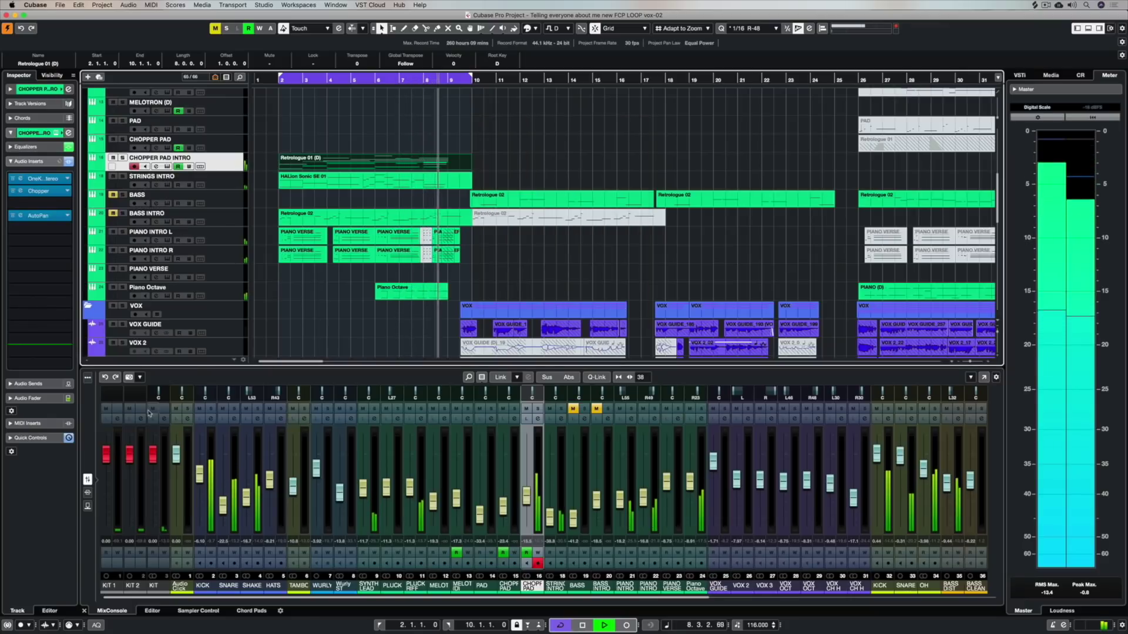
drag(526, 495, 527, 502)
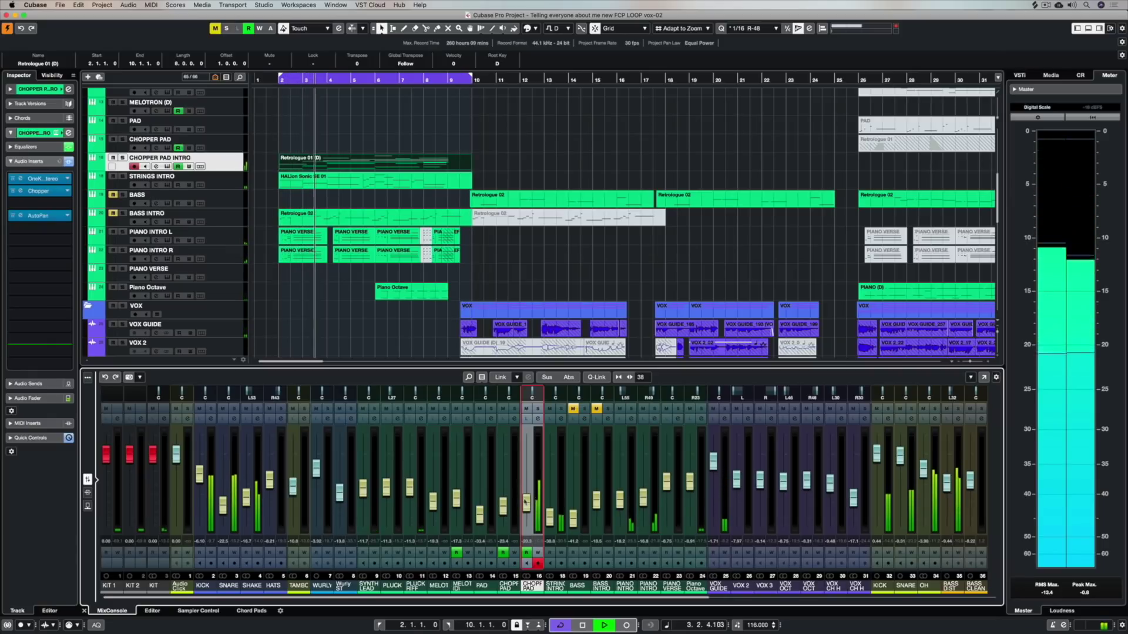
- Listen to PIANO INTRO L and PIANO INTRO R soloed together, and restore the full mix
click(122, 231)
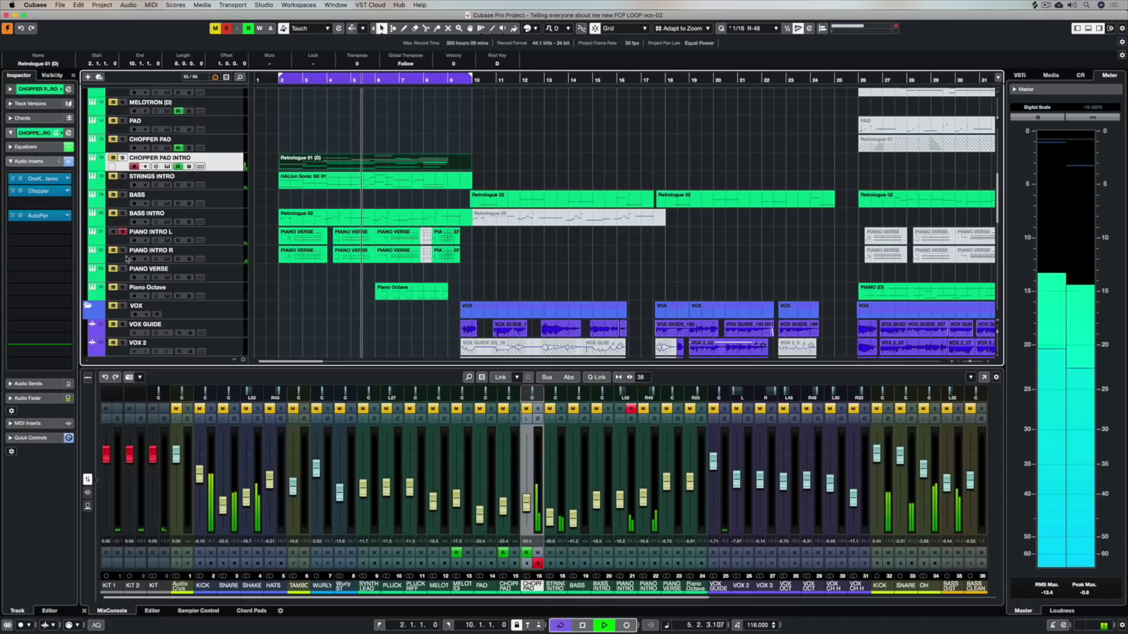
click(122, 251)
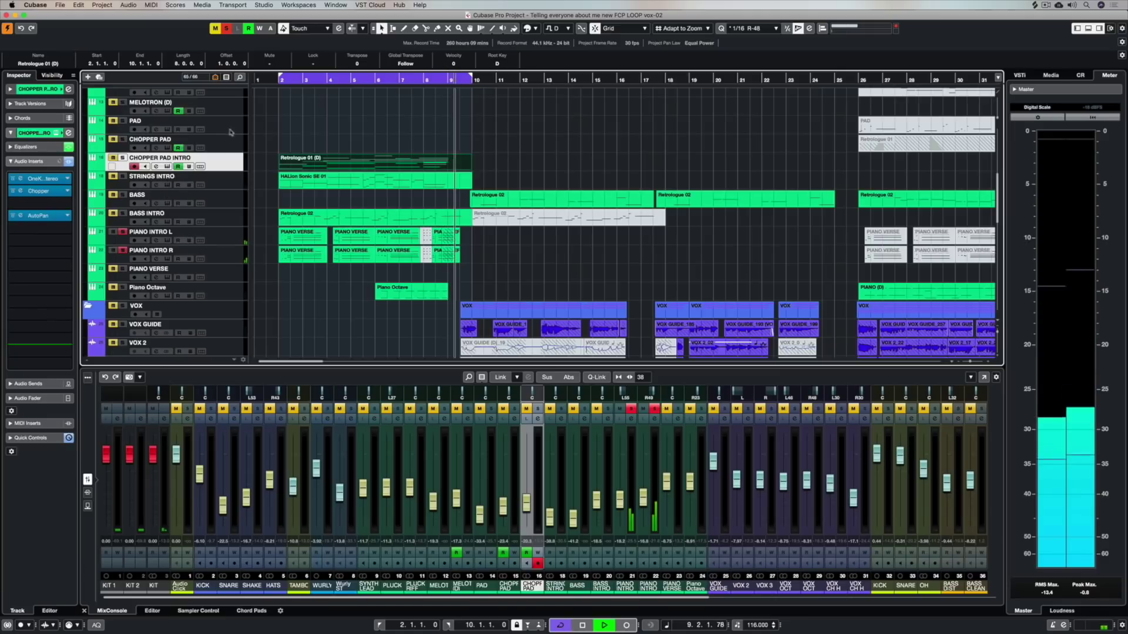
click(227, 28)
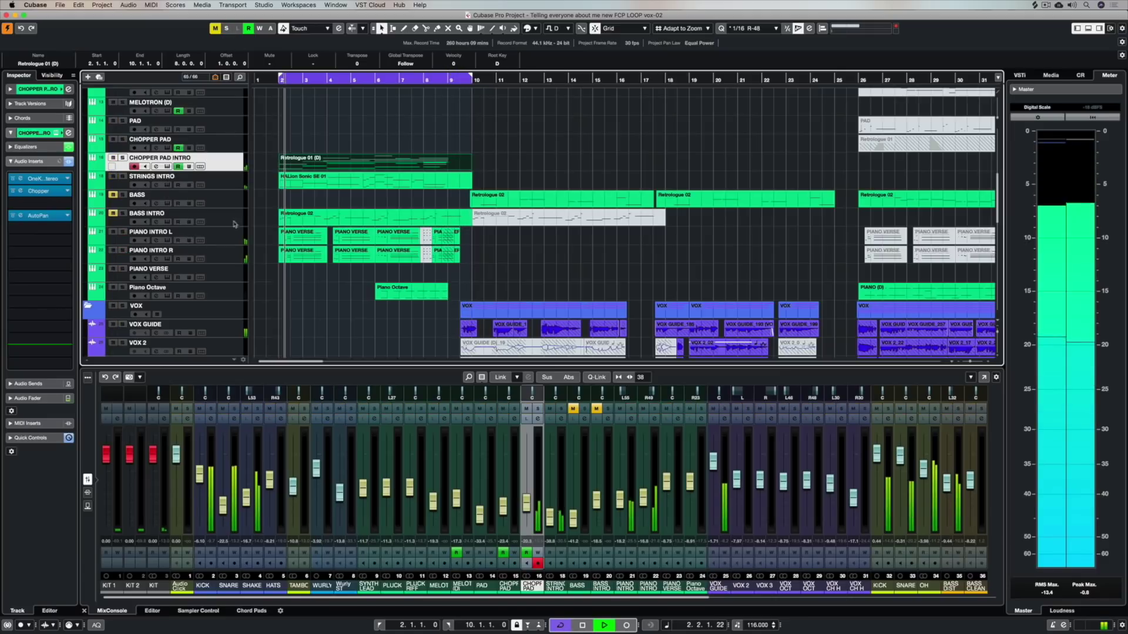
- Trim the start of the first PIANO VERSE parts on both PIANO INTRO tracks to about beat 2 of bar 2
drag(329, 227, 287, 261)
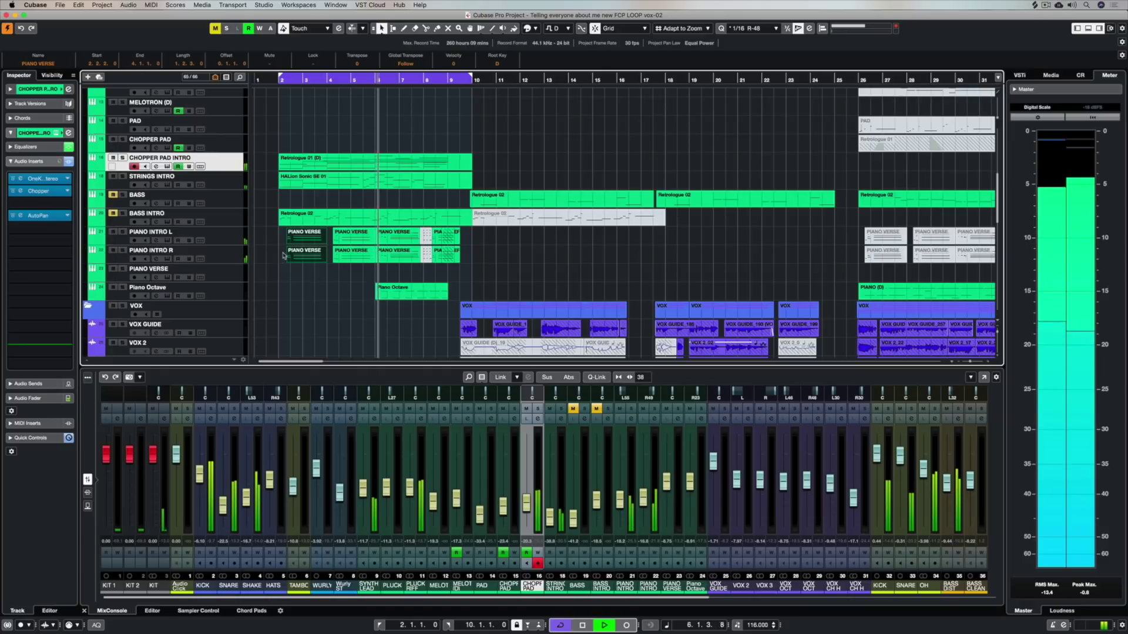
click(385, 266)
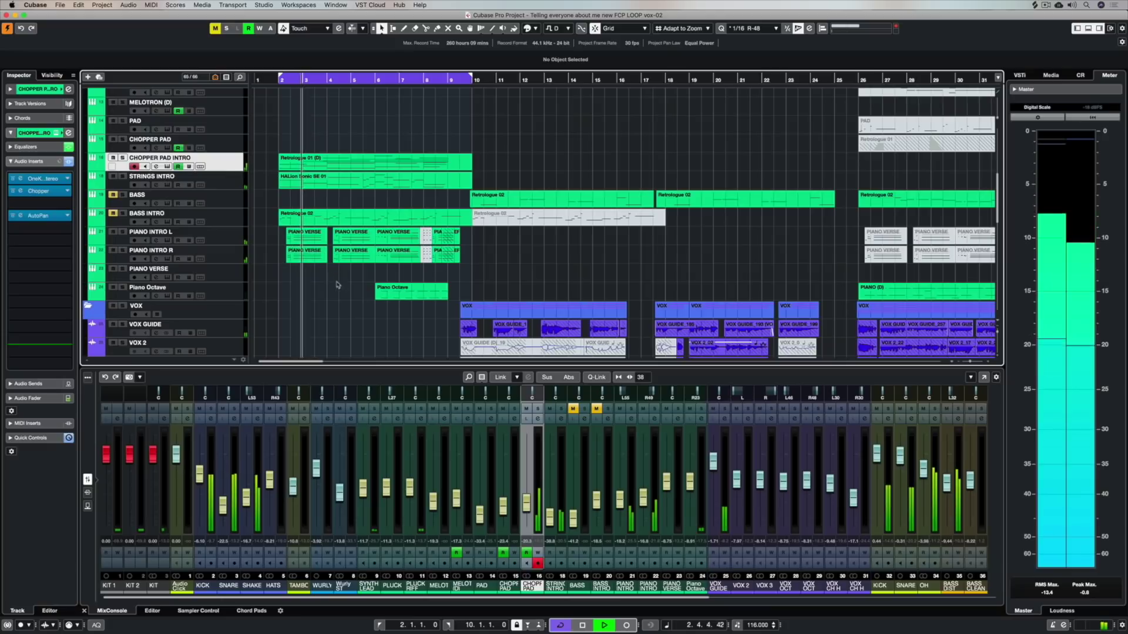
- Select the Piano Octave track and its part starting at bar 6, and listen to it within the mix
click(242, 295)
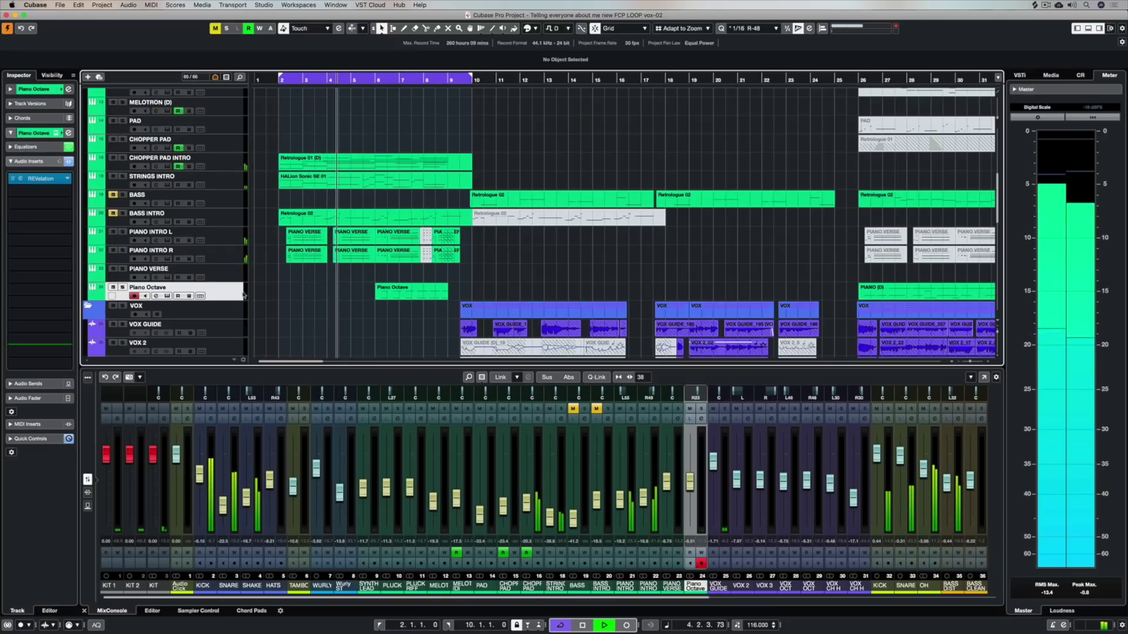
click(377, 298)
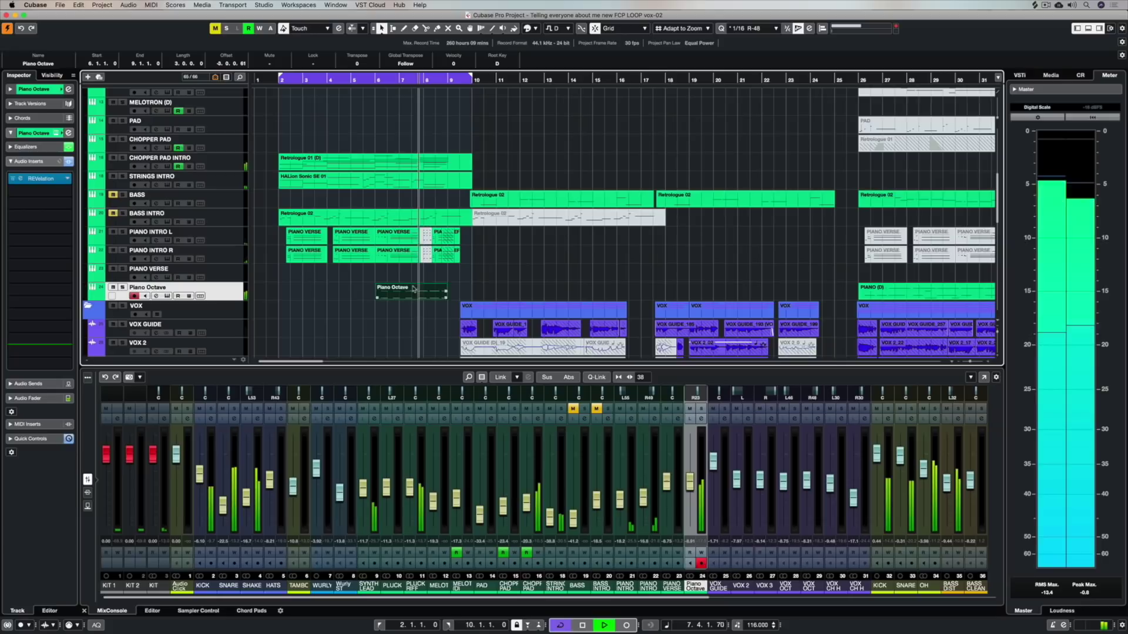
- Activate the Distortion insert on the BASS DIST track and lower its output to about -24.3 dB
scroll(400, 268, down, 10)
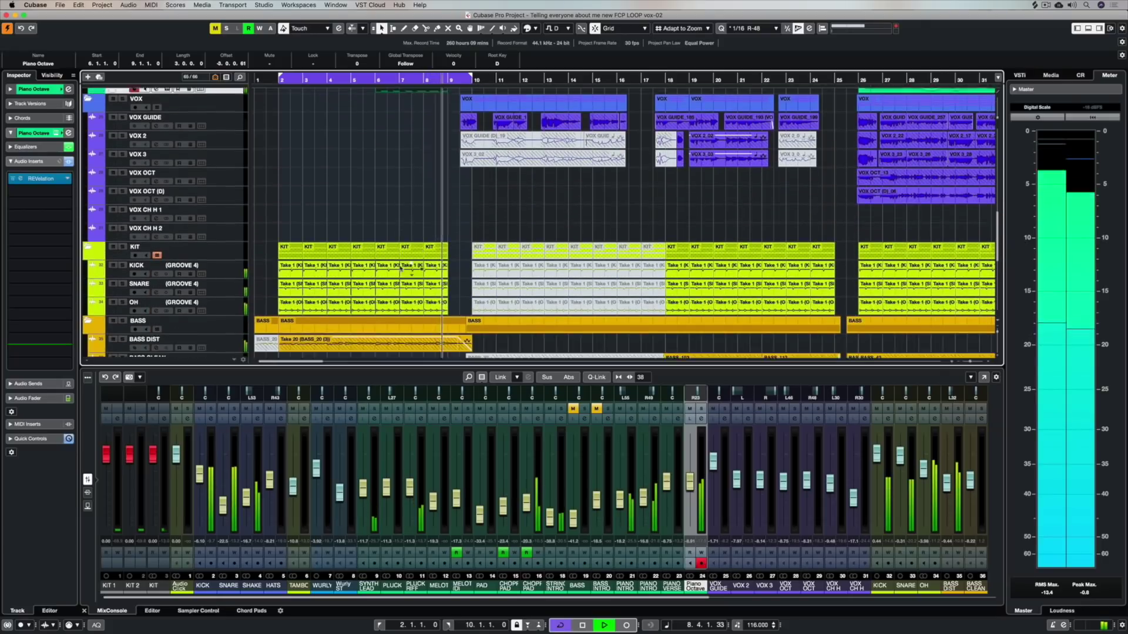
click(376, 297)
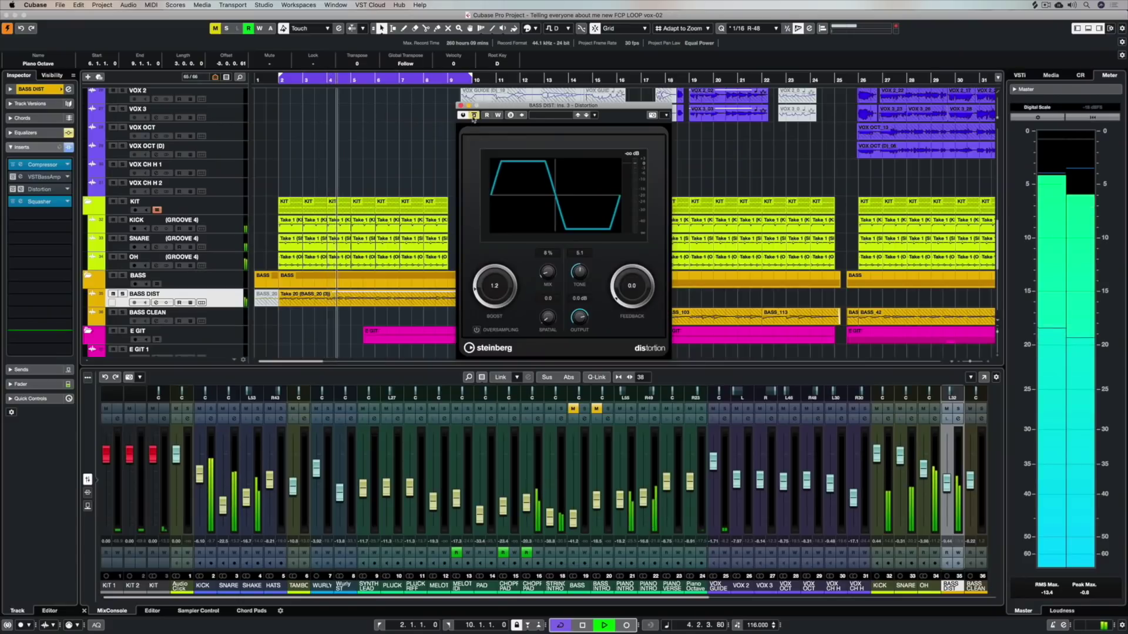
click(474, 116)
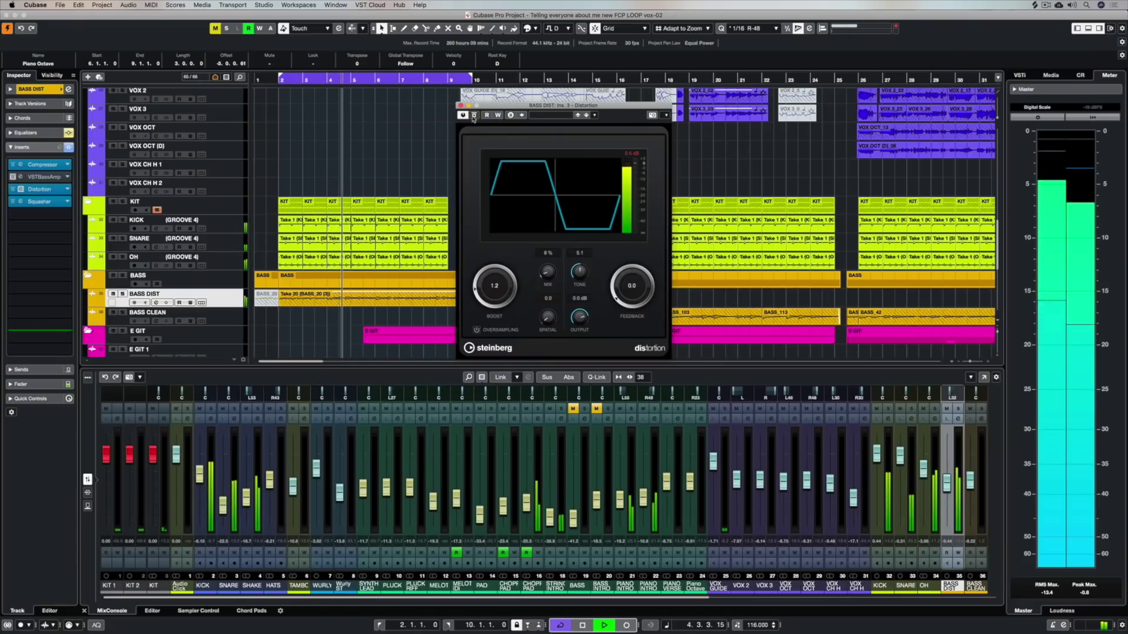
double_click(495, 276)
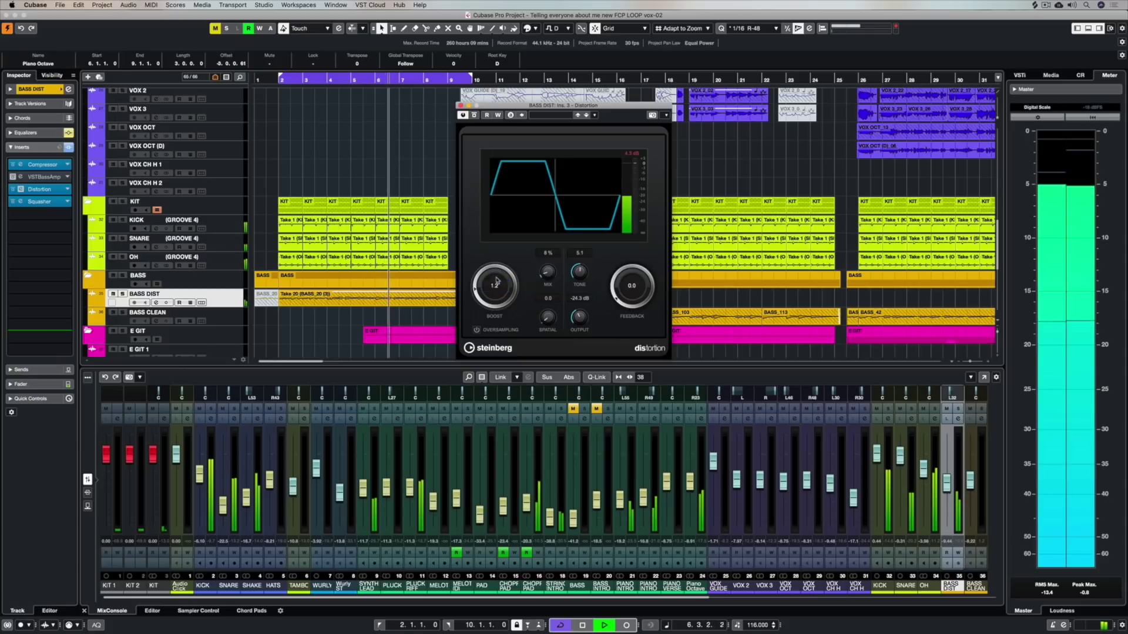
- Set the BASS DIST distortion to boost 3.2, mix 40% and tone 6.3, and activate the track's VST Bass Amp
drag(496, 282, 502, 224)
scroll(496, 277, down, 1)
drag(496, 277, 497, 309)
drag(546, 273, 552, 250)
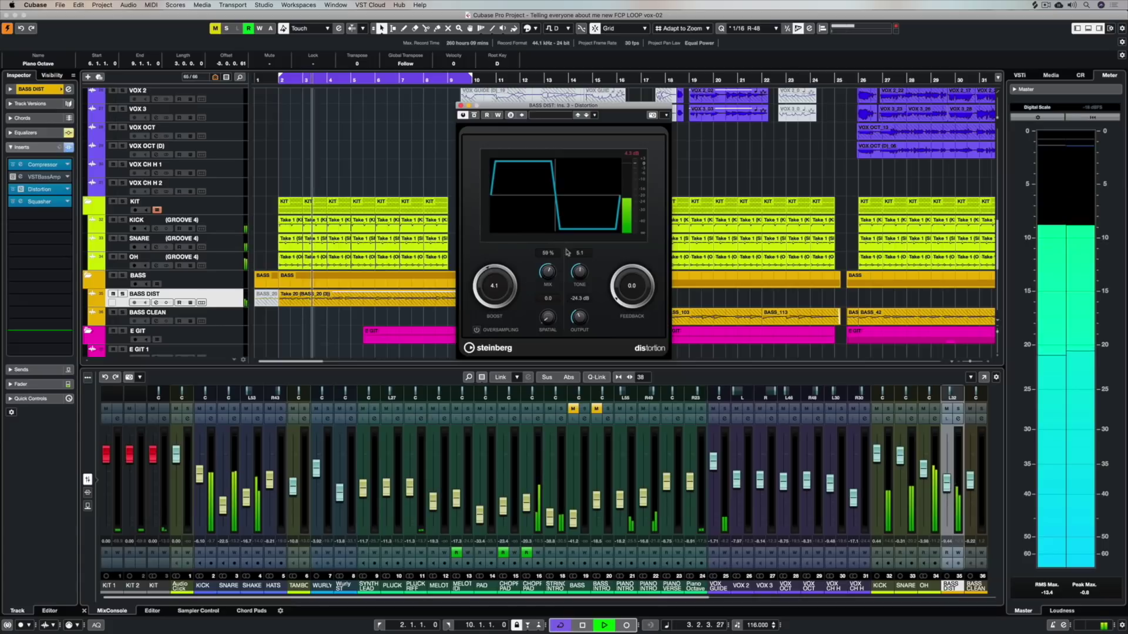
drag(579, 272, 579, 264)
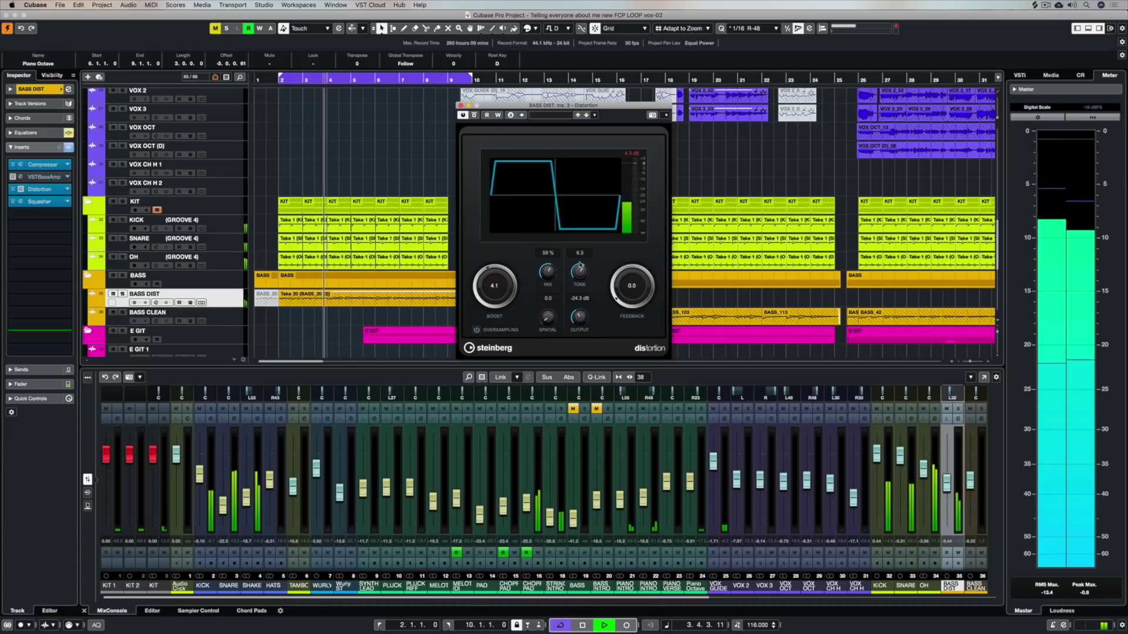
click(122, 294)
drag(509, 274, 575, 275)
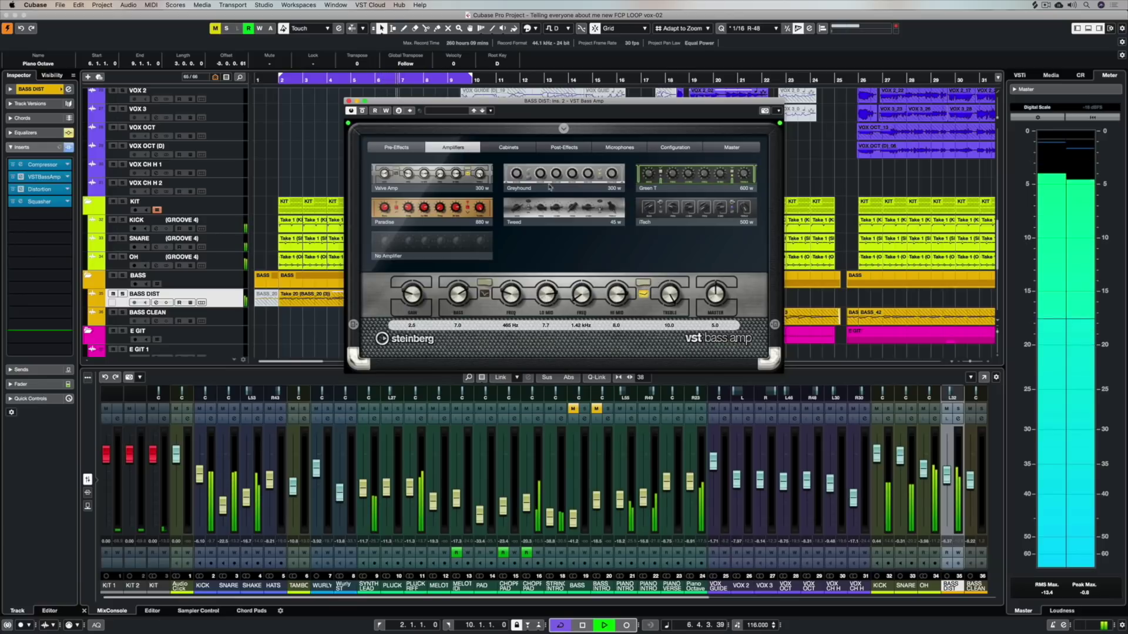
- Look through the VST Bass Amp's pre-effects without adding one, and close both bass plug-in windows
click(397, 148)
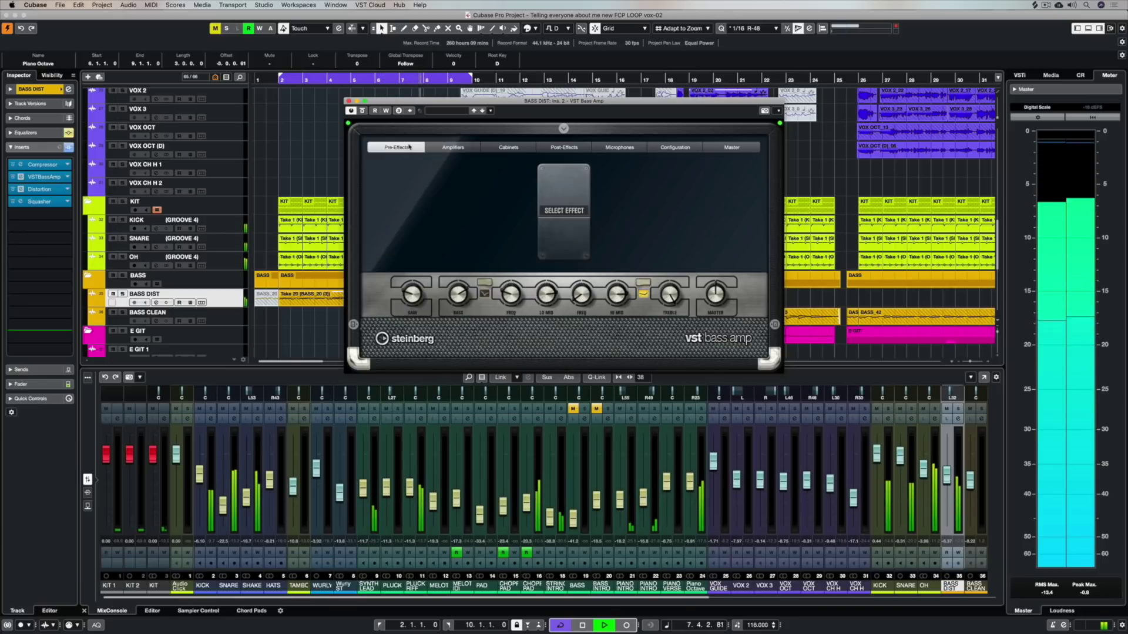
click(556, 215)
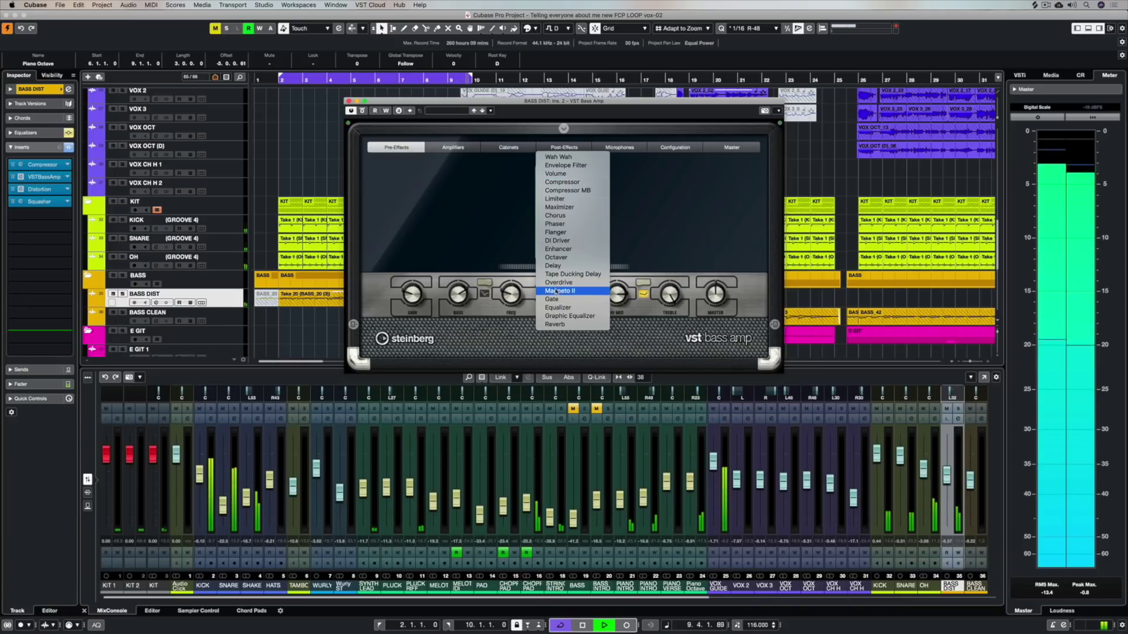
click(462, 227)
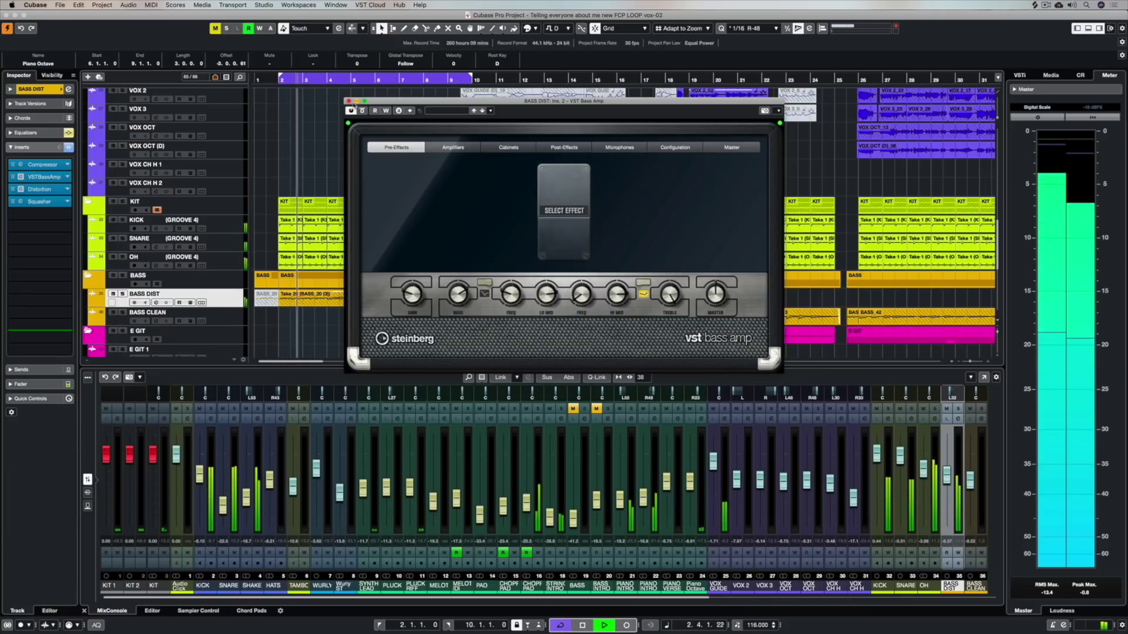
click(349, 101)
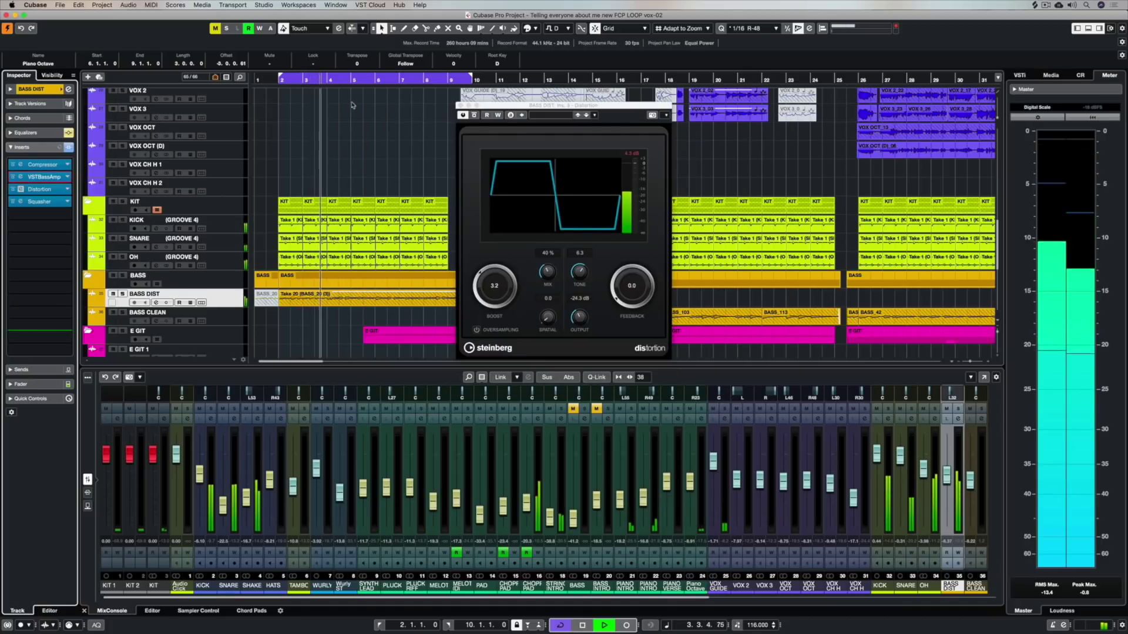
click(460, 106)
- Stop playback, open the BASS DIST Take 20 event for audio editing and enable Free Warp
scroll(414, 303, down, 3)
key(space)
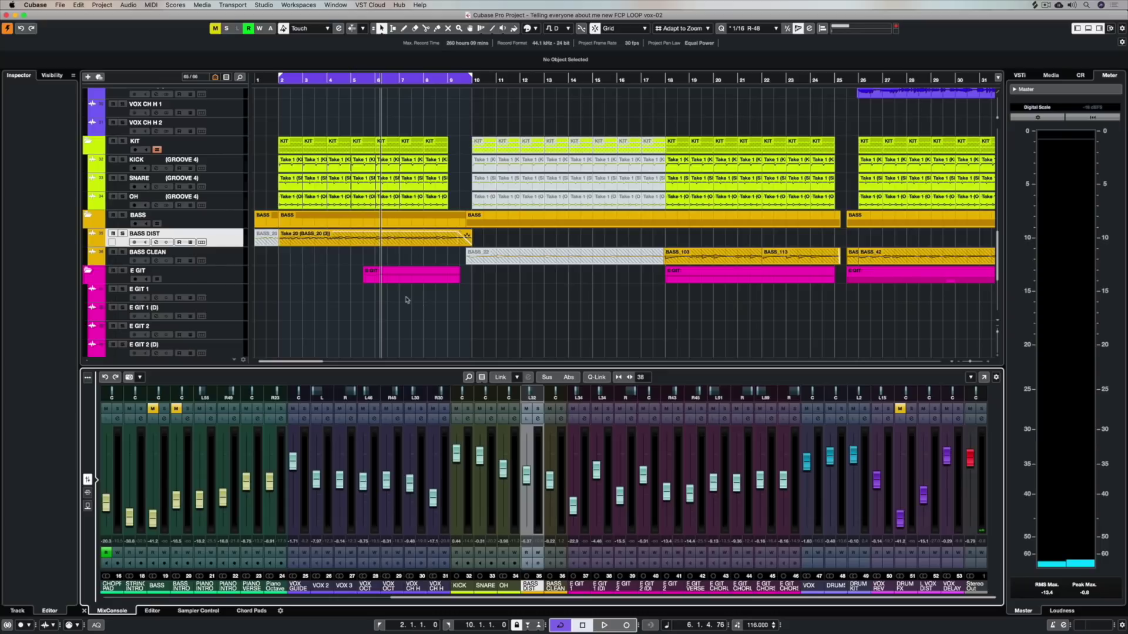
double_click(360, 241)
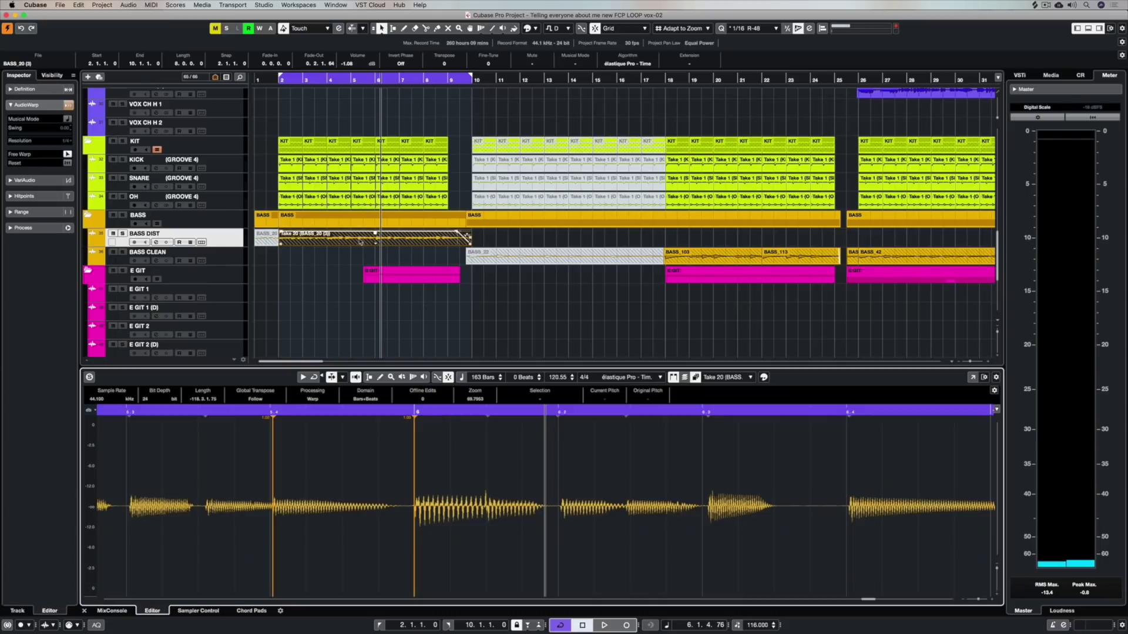
click(11, 106)
click(12, 106)
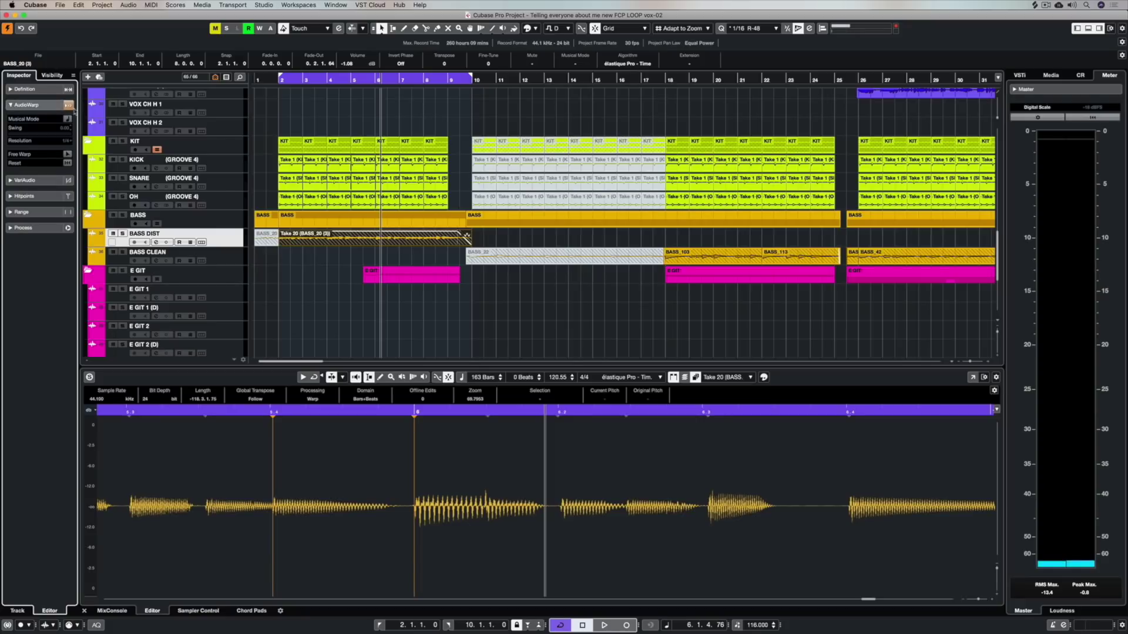
click(68, 155)
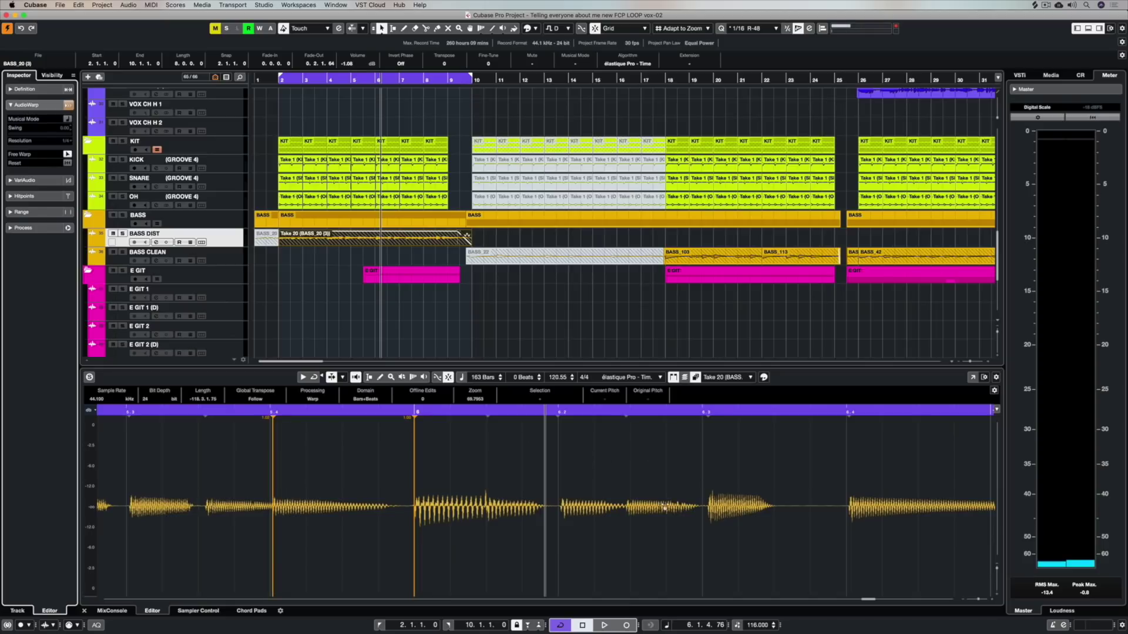
- Add a warp marker between beats 6.3 and 6.4 of the bass take, and warp the notes at both beats slightly earlier
scroll(663, 507, right, 5)
scroll(756, 512, right, 2)
scroll(756, 512, left, 2)
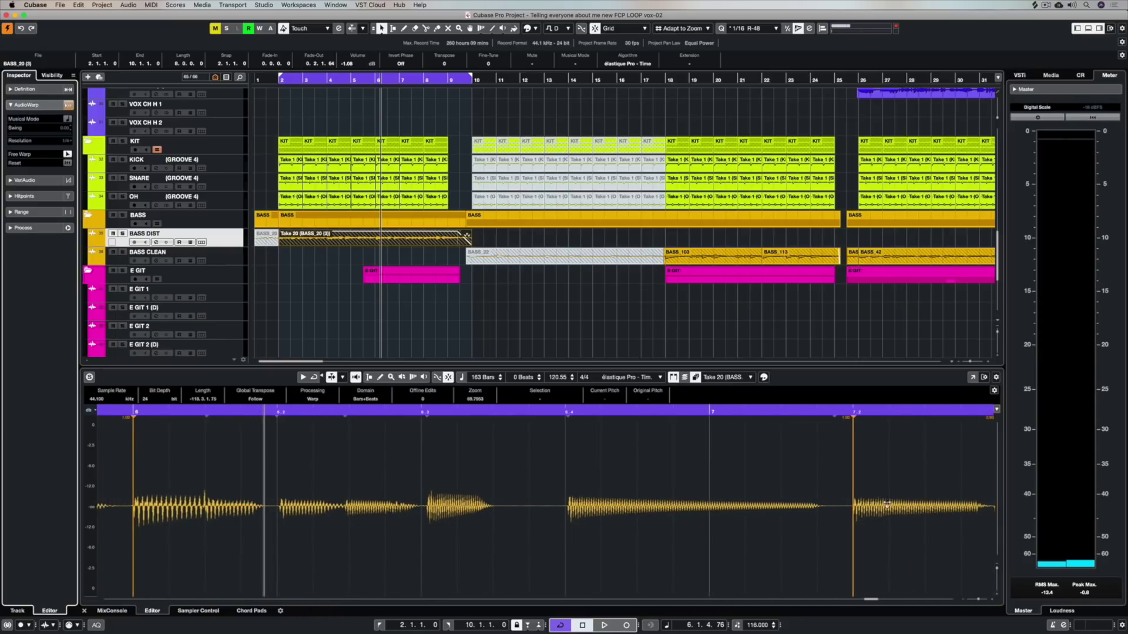
click(493, 504)
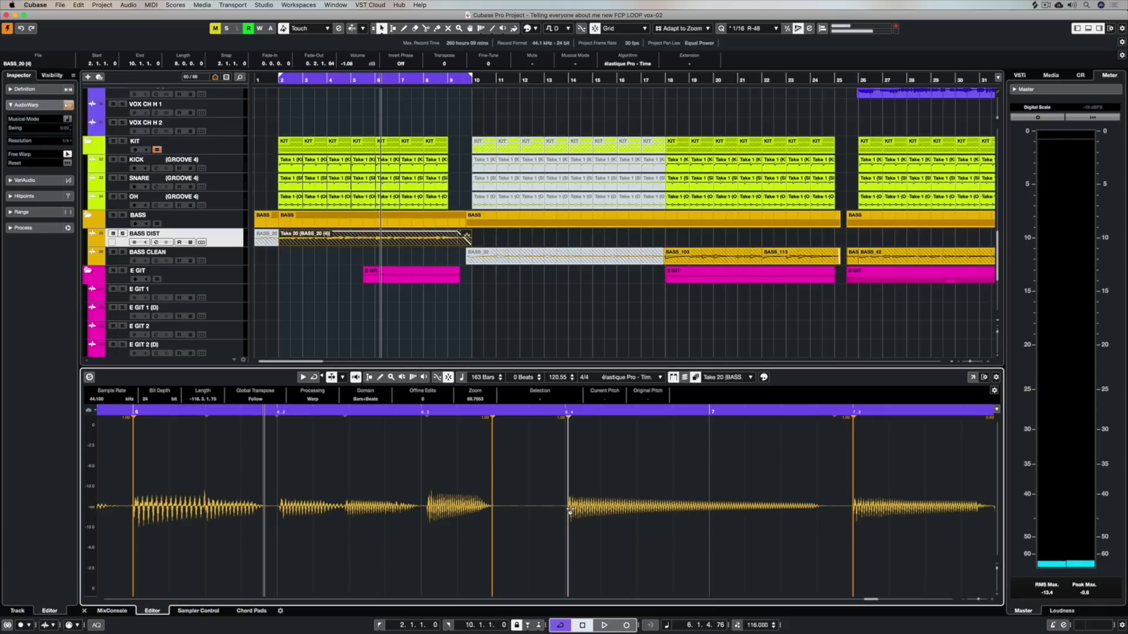
drag(569, 509, 566, 509)
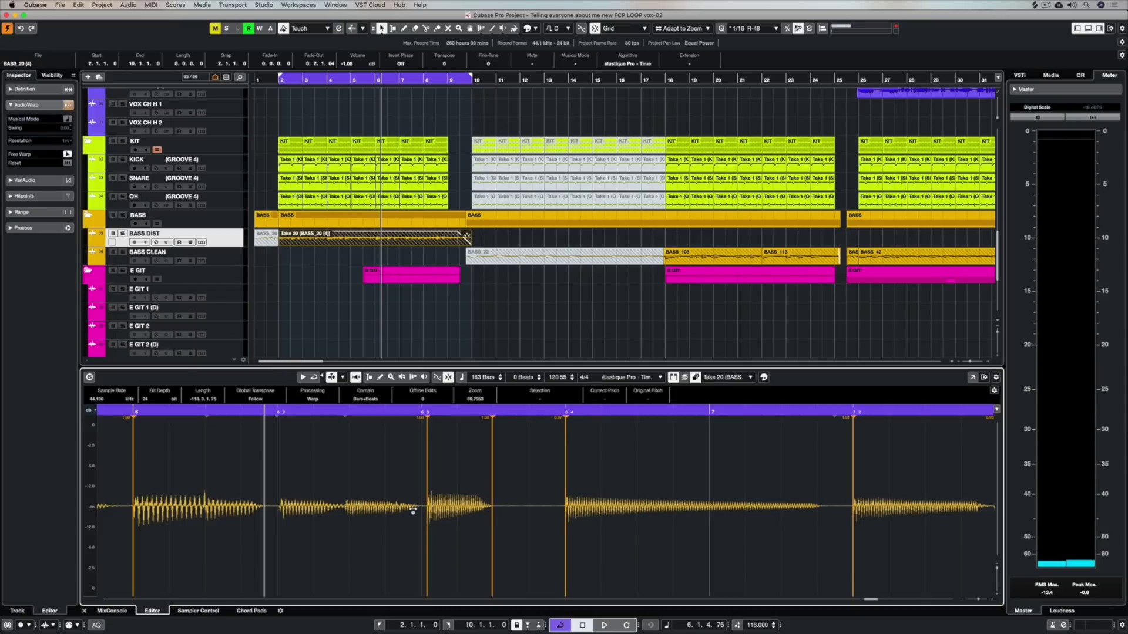
mouse_move(427, 506)
mouse_down()
mouse_move(392, 506)
mouse_move(423, 507)
mouse_up()
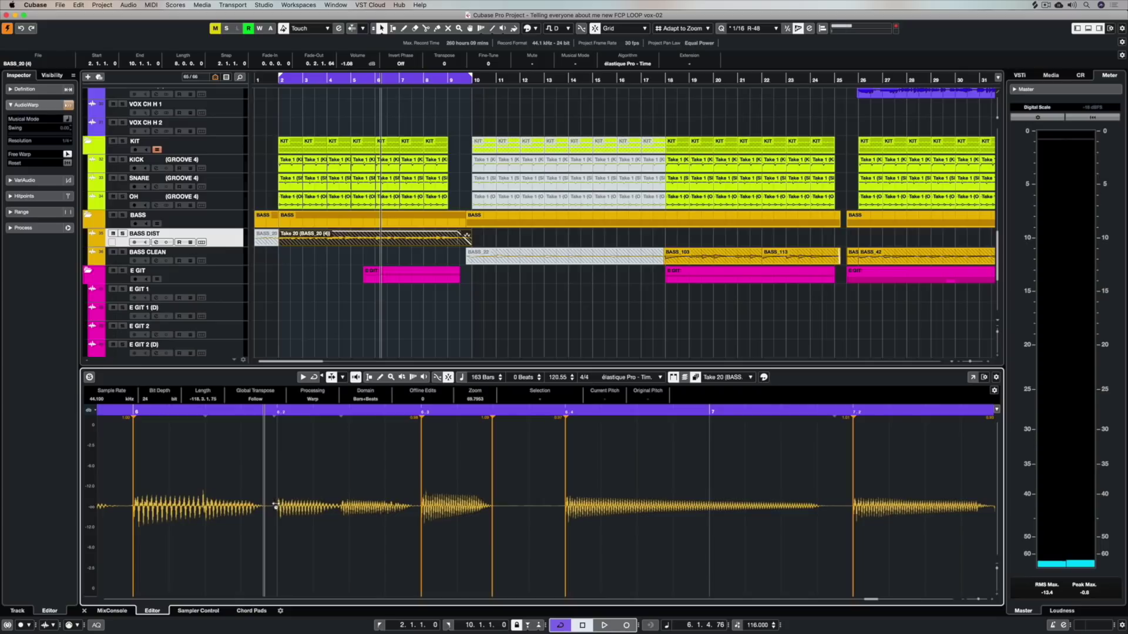
- Warp the bass notes at beat 6.2 and half a beat after it onto the grid, and play the passage back
drag(276, 506, 278, 506)
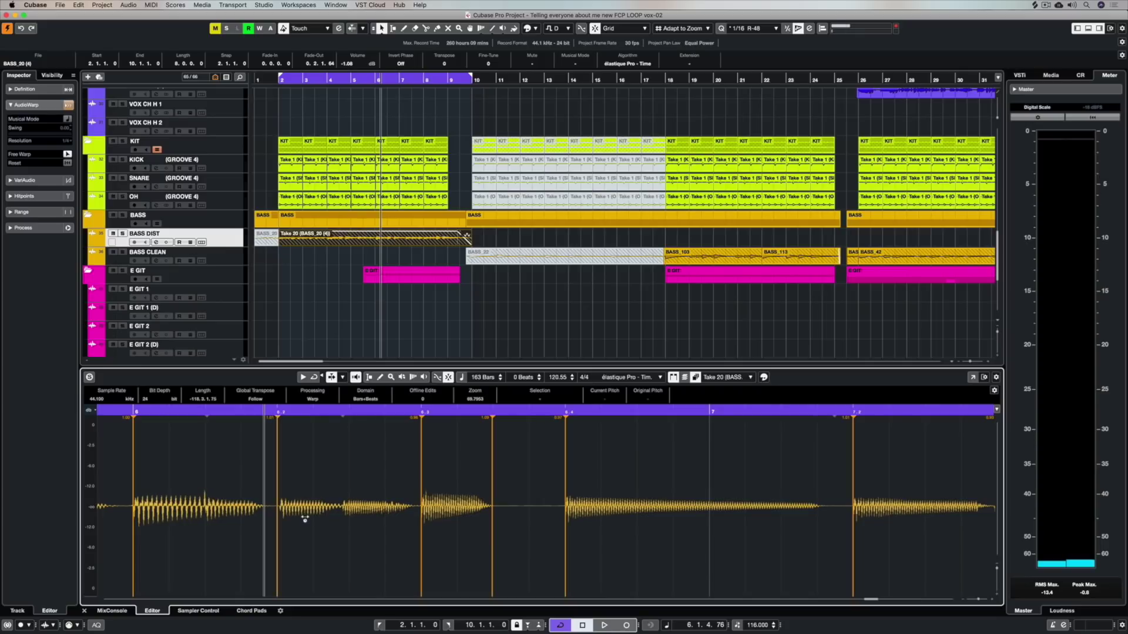
key(super+z)
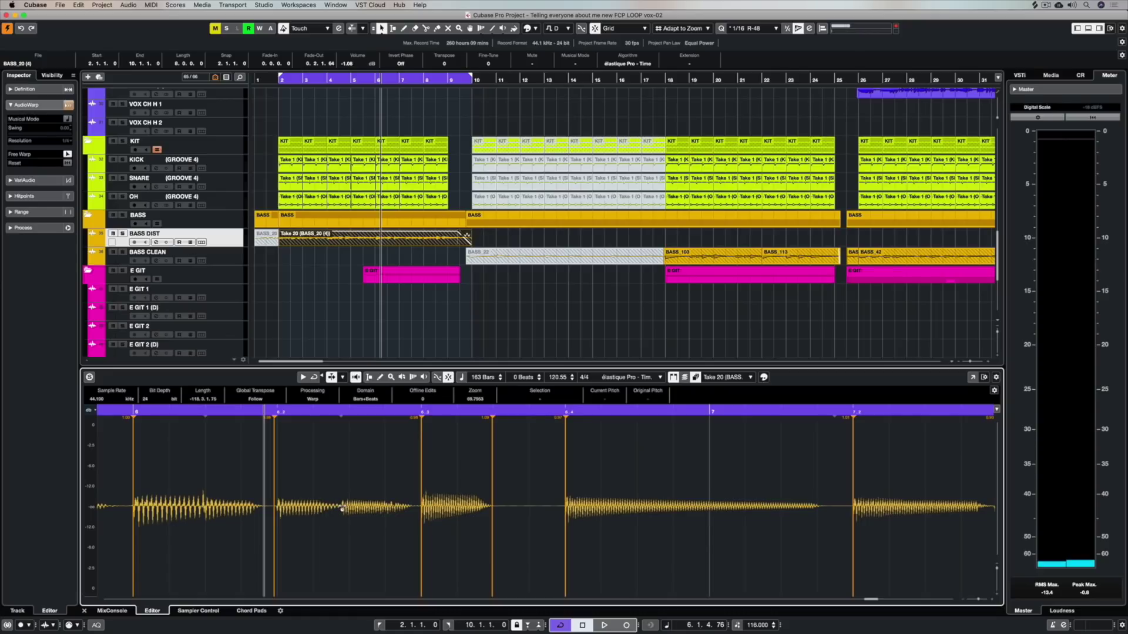
drag(342, 508, 349, 507)
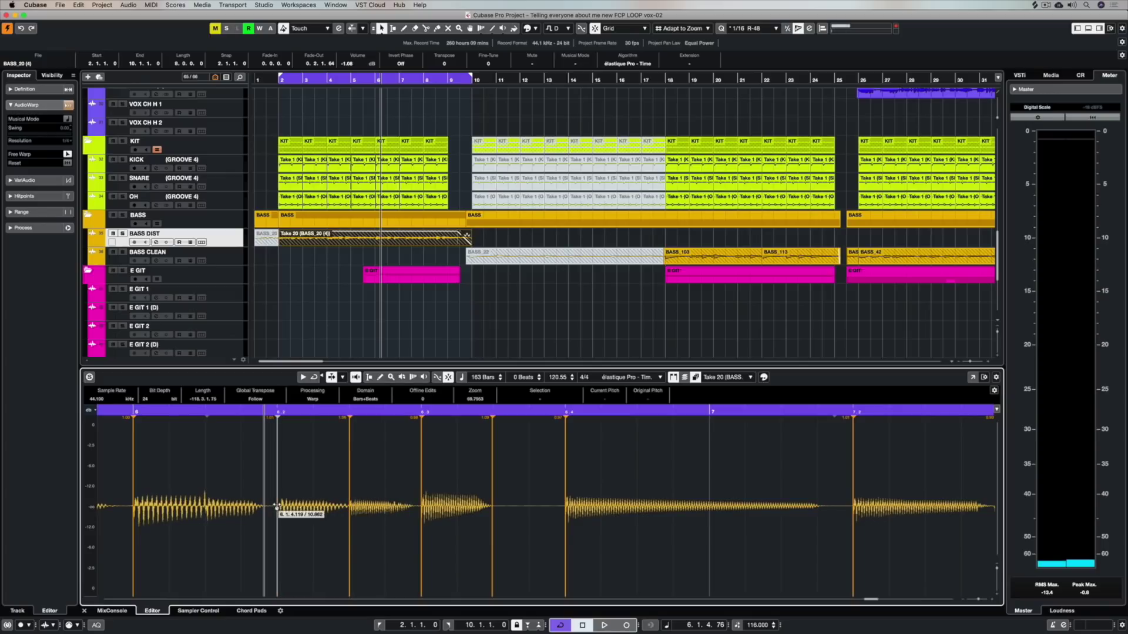
click(126, 411)
key(space)
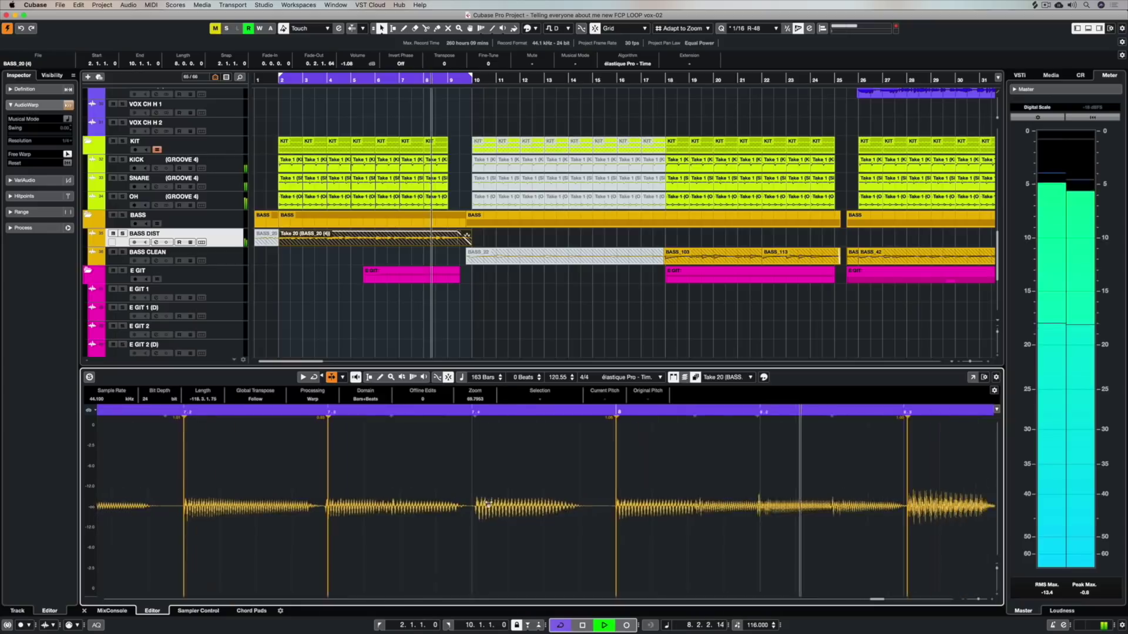
key(space)
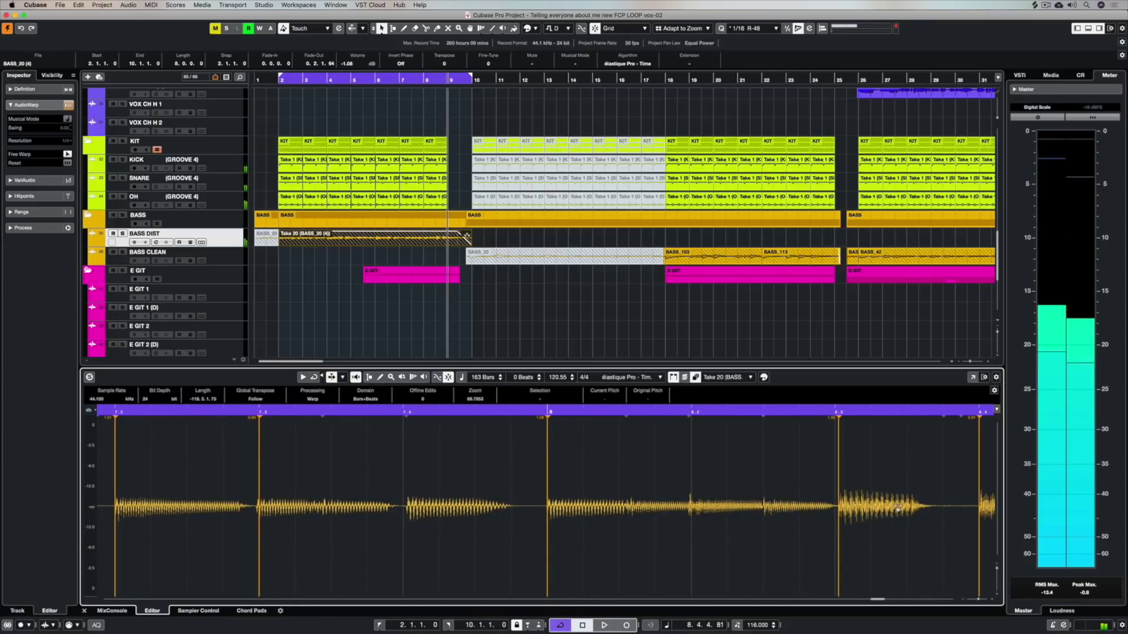
- Tighten the bass notes in bar 8 up to beat 3 with warp markers, and play the passage back
drag(838, 507, 835, 506)
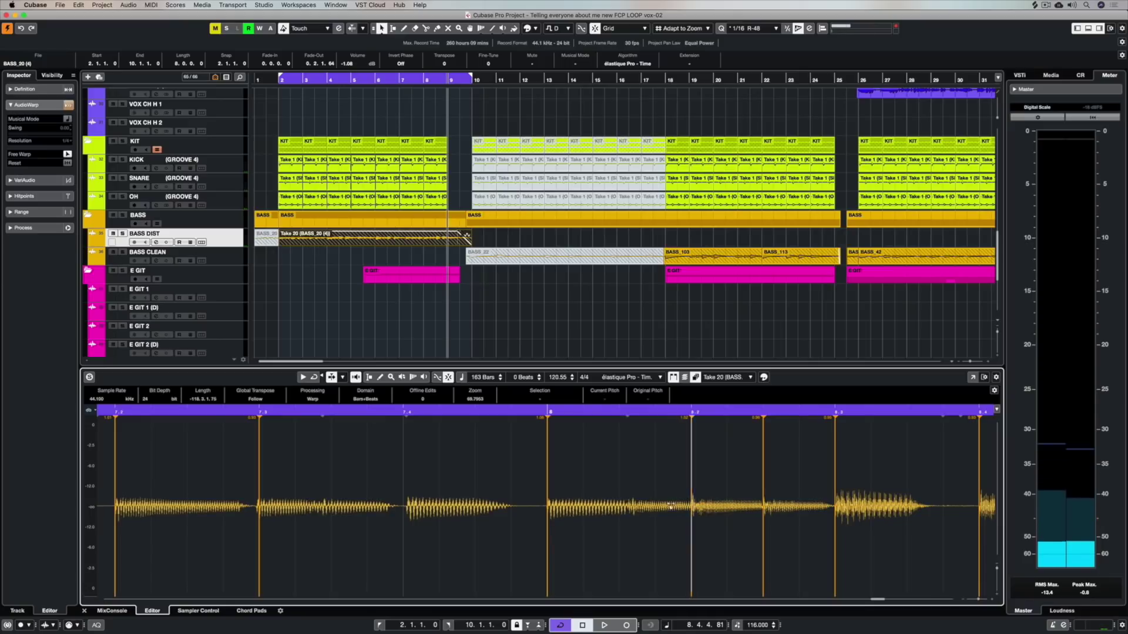
click(533, 413)
key(space)
click(630, 508)
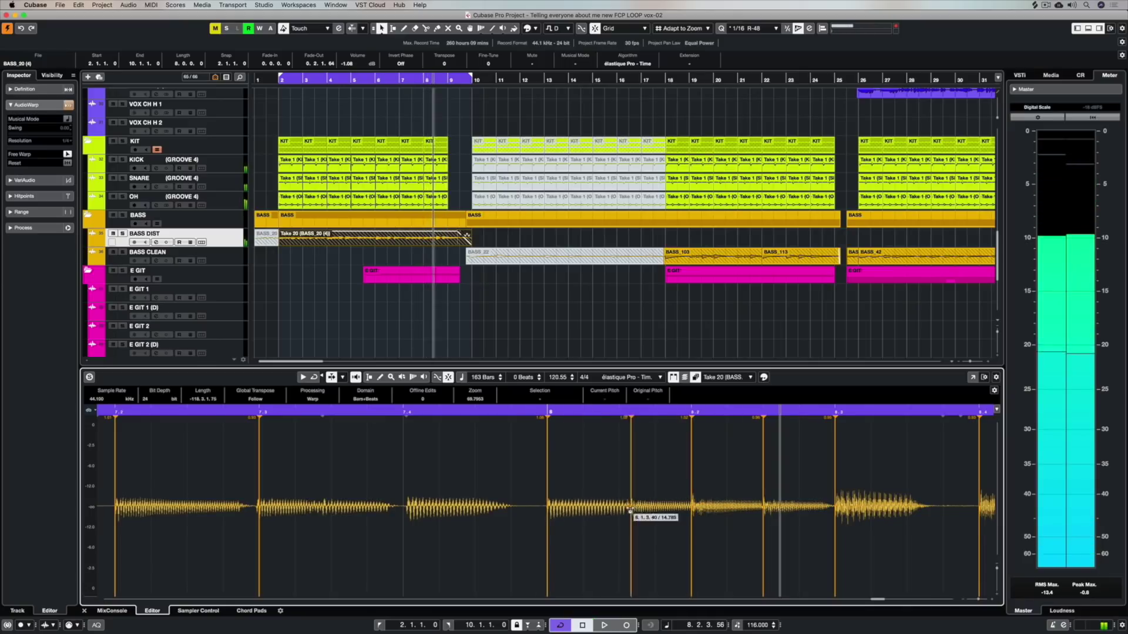
drag(630, 508, 622, 511)
click(460, 413)
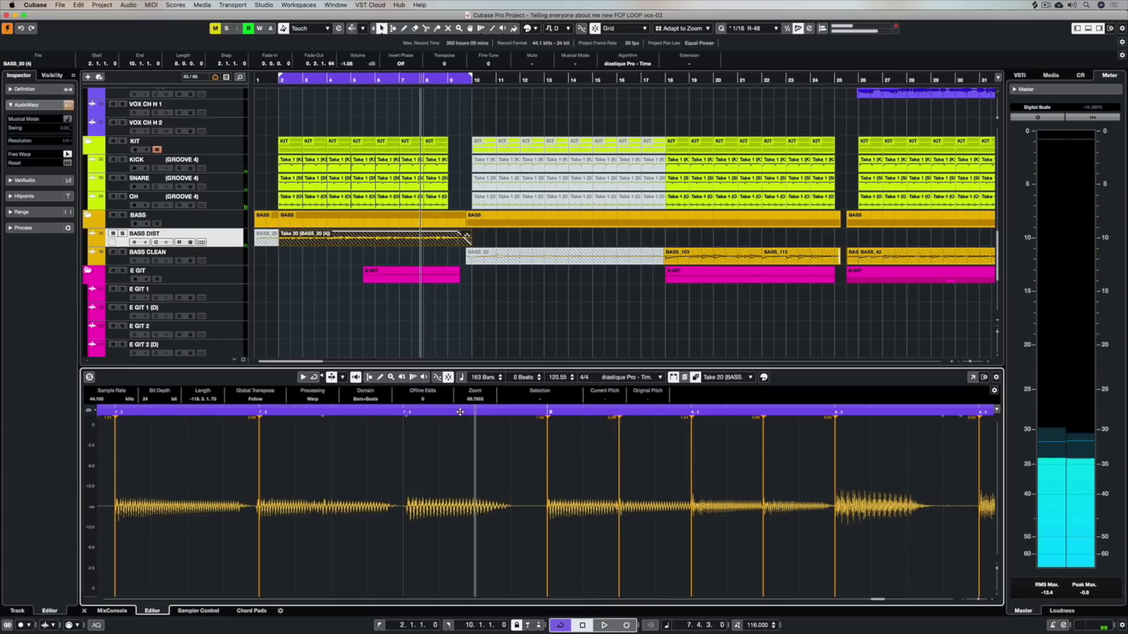
key(space)
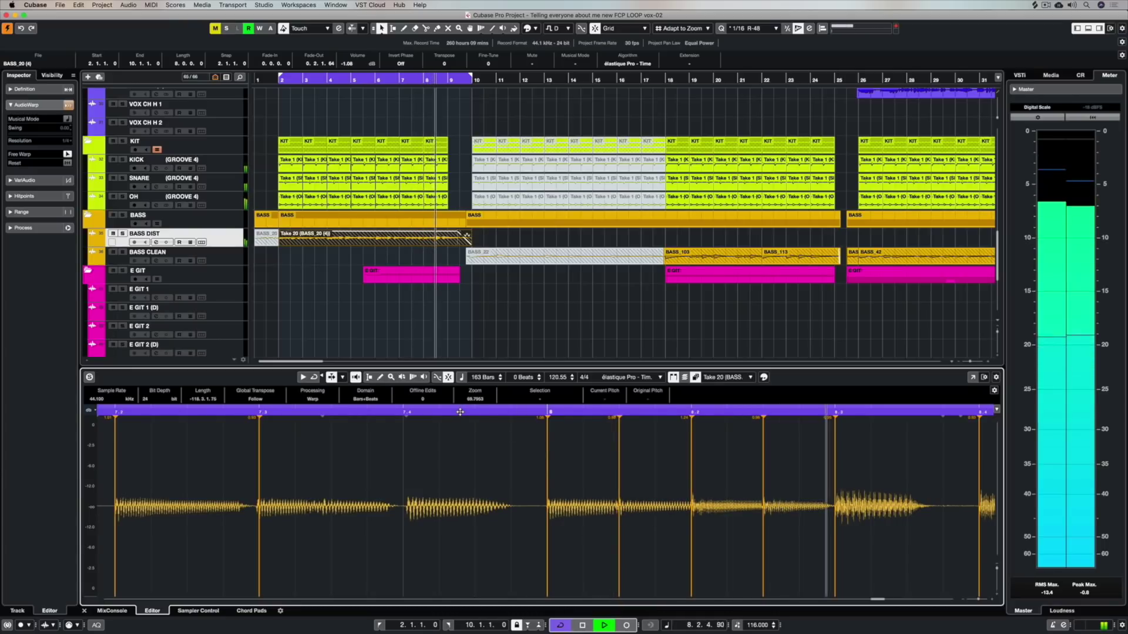
- Warp the bass notes from beat 7.3 to beat 7.4 onto the grid, and play the intro from bar 2
scroll(413, 494, left, 5)
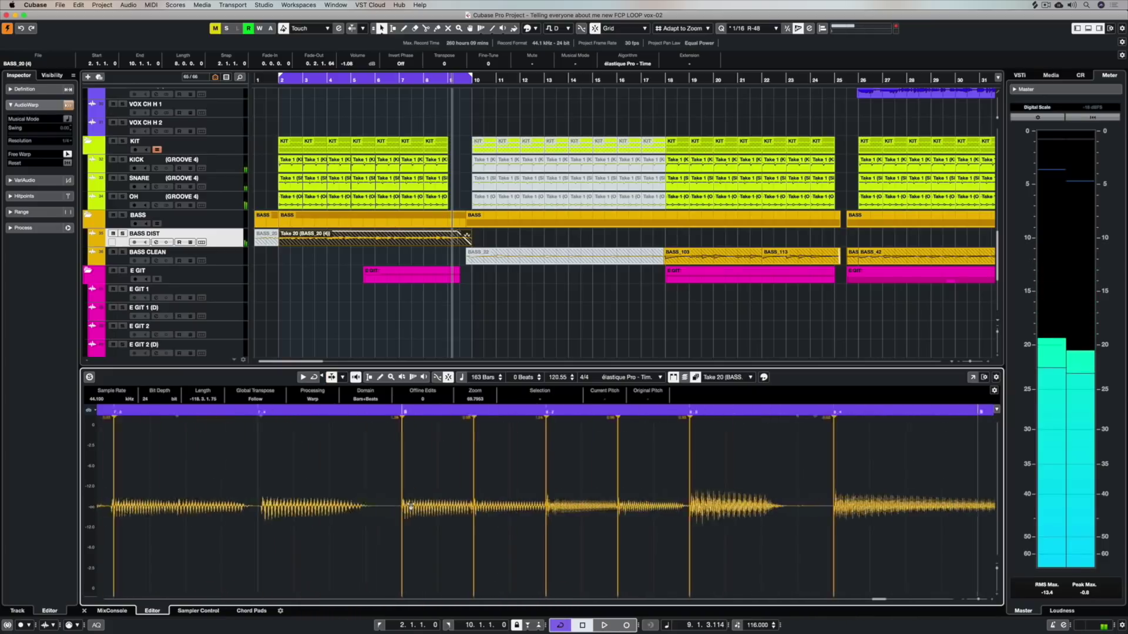
click(377, 506)
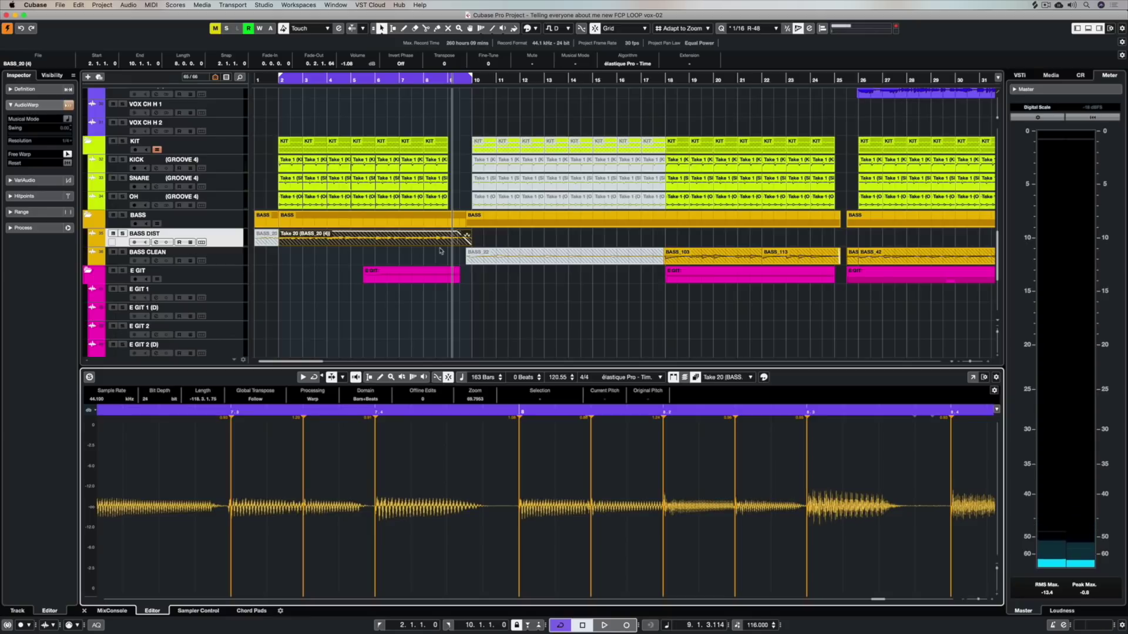
key(space)
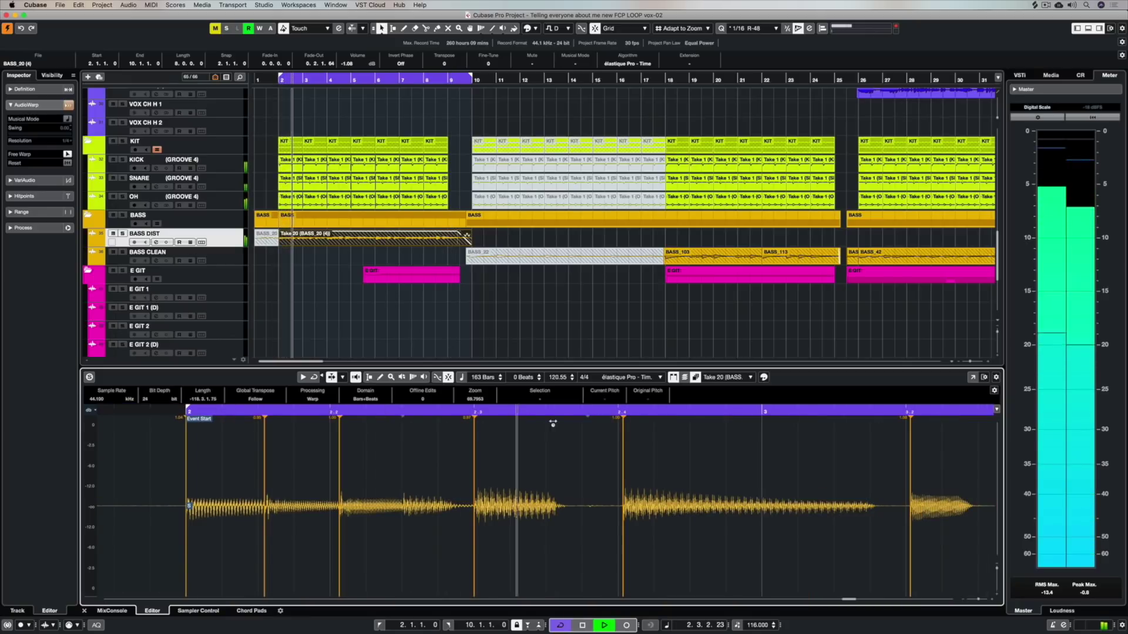